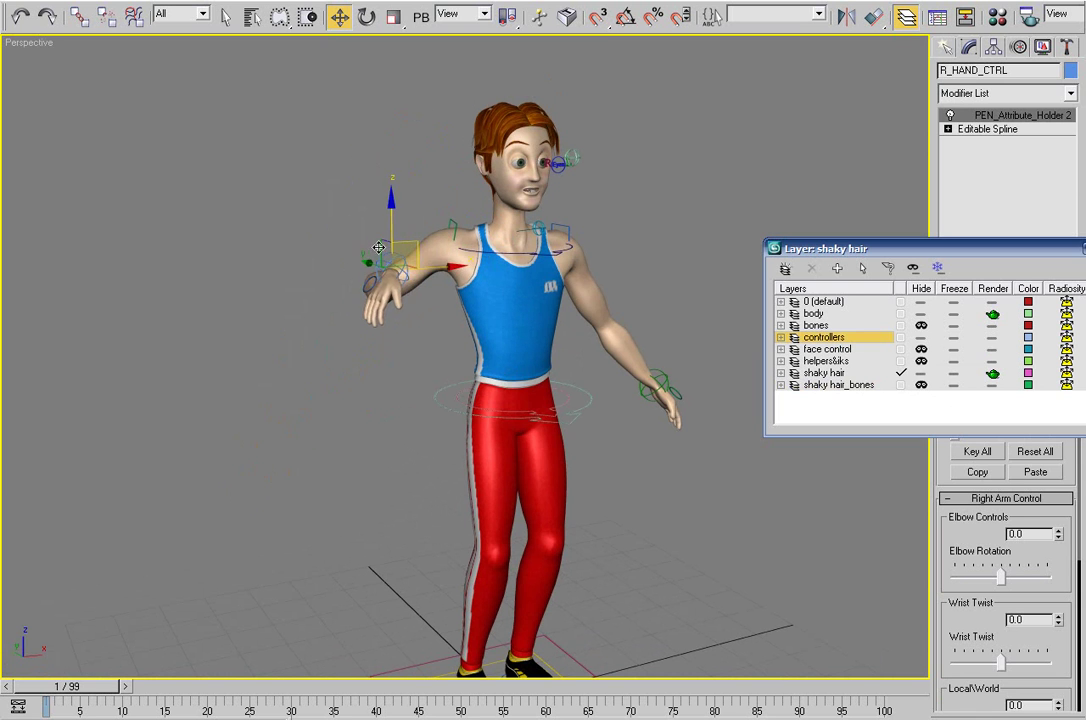
# - Try moving the right hand control, then undo the hand moves to restore the arm's original pose
pyautogui.keyDown('alt'); pyautogui.moveTo(334, 246); pyautogui.dragTo(392, 268, button='middle'); pyautogui.keyUp('alt')
pyautogui.keyDown('alt'); pyautogui.moveTo(428, 318); pyautogui.dragTo(441, 315, button='middle'); pyautogui.keyUp('alt')
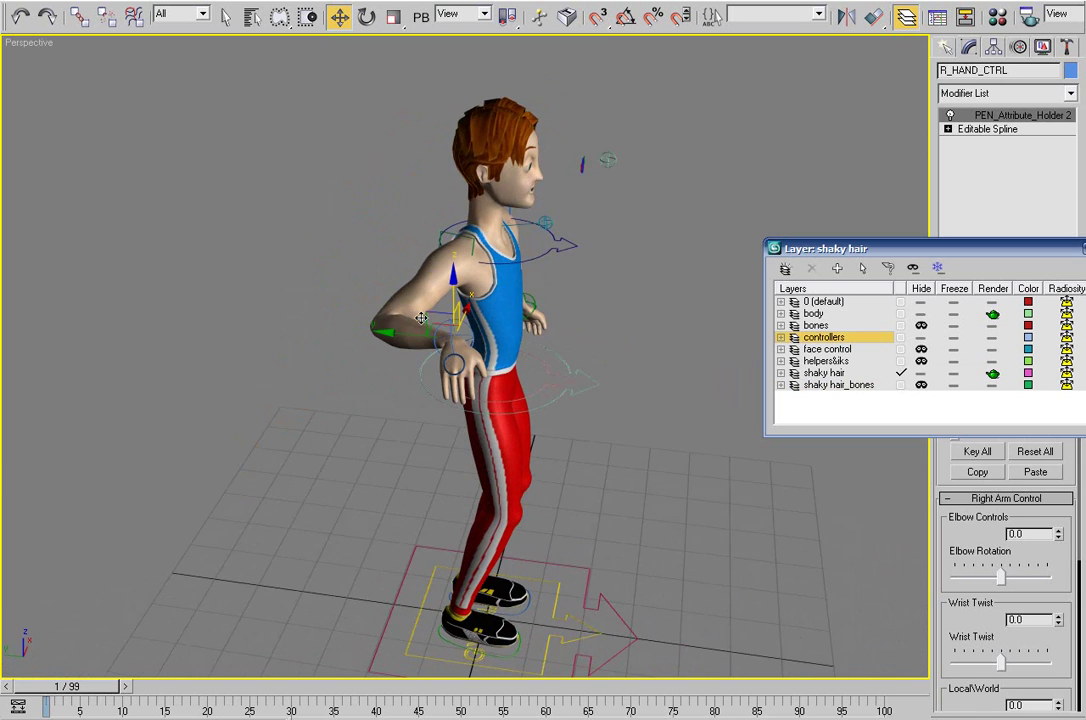
pyautogui.moveTo(483, 313); pyautogui.dragTo(554, 295)
pyautogui.hotkey('ctrl', 'z')
pyautogui.keyDown('alt'); pyautogui.moveTo(599, 328); pyautogui.dragTo(535, 410, button='middle'); pyautogui.keyUp('alt')
pyautogui.hotkey('ctrl', 'z')
pyautogui.moveTo(590, 460); pyautogui.dragTo(549, 245, button='middle')
pyautogui.moveTo(549, 245); pyautogui.dragTo(546, 385, button='middle')
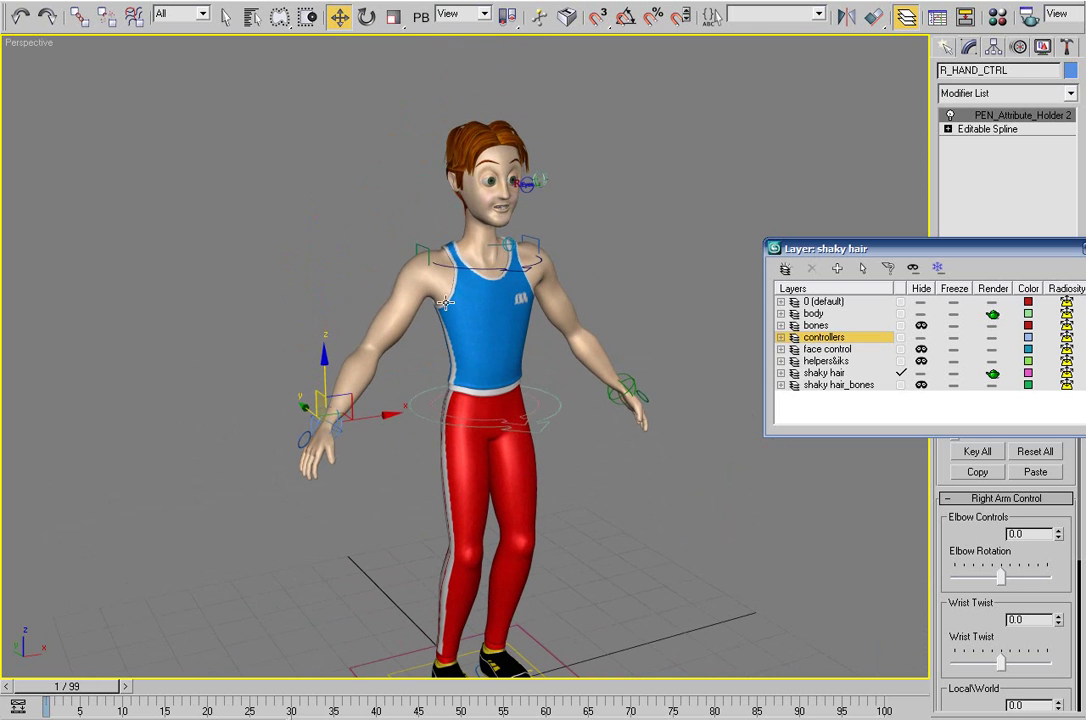
# - Try moving the right shoulder control, then undo the move
pyautogui.click(411, 241)
pyautogui.moveTo(422, 241); pyautogui.dragTo(391, 220)
pyautogui.hotkey('ctrl', 'z')
pyautogui.moveTo(489, 332); pyautogui.dragTo(473, 372, button='middle')
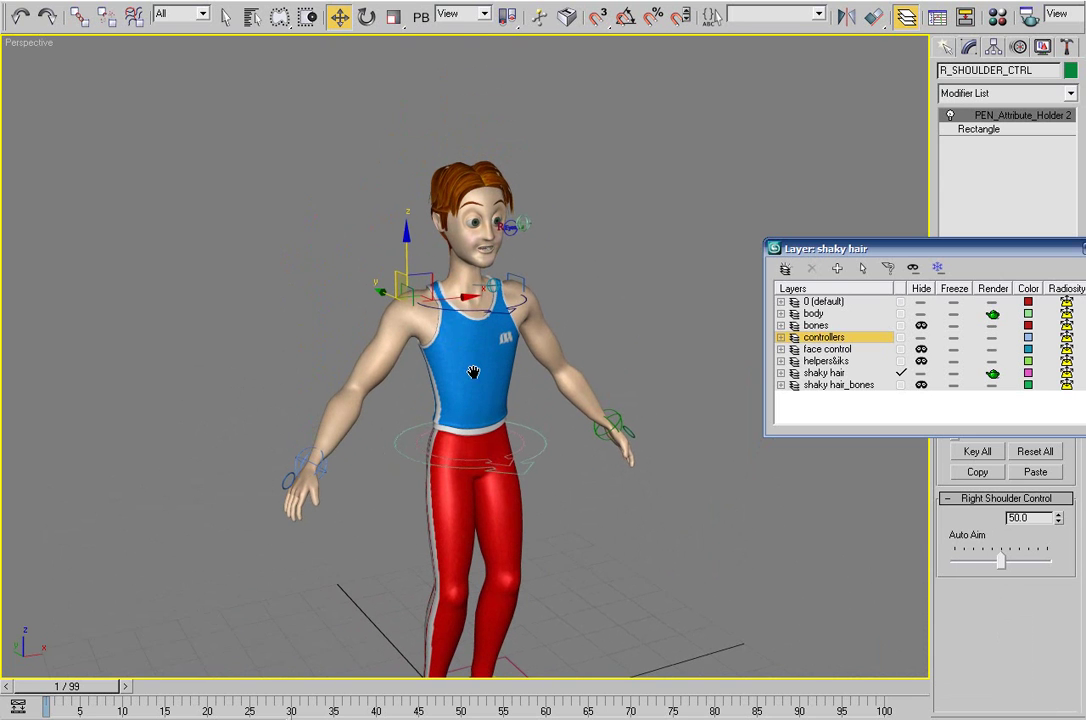
pyautogui.moveTo(480, 308); pyautogui.dragTo(481, 322, button='middle')
# - Restrict object selection to Shapes so that only the rig's control splines can be picked
pyautogui.click(484, 322)
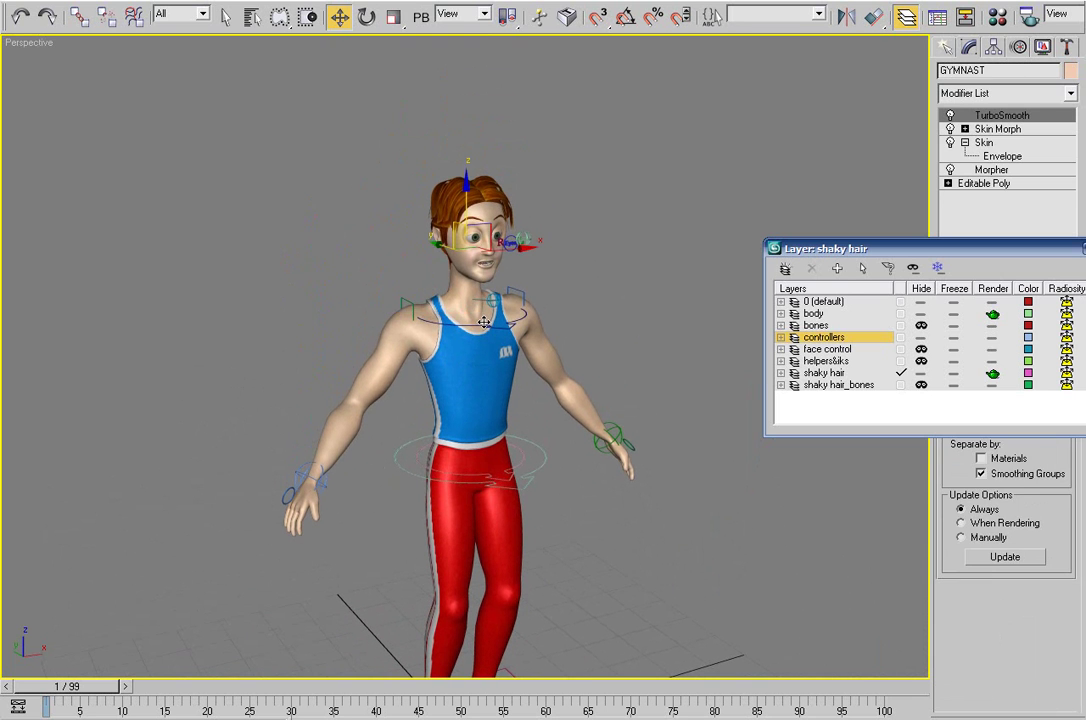
pyautogui.click(176, 14)
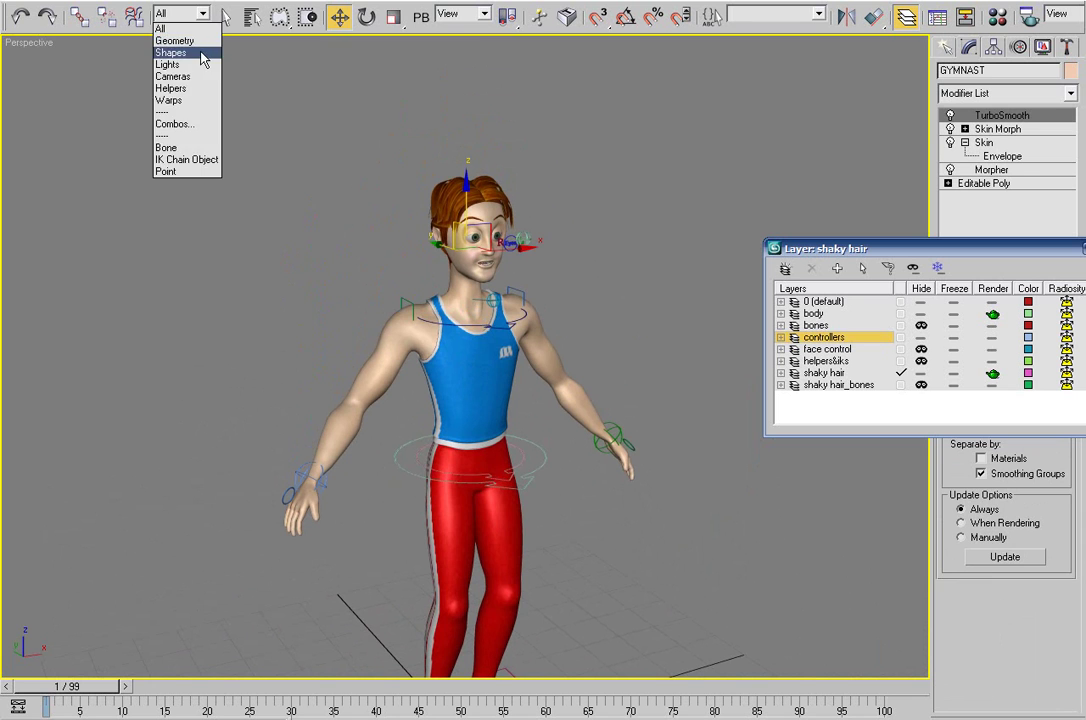
pyautogui.click(172, 52)
# - Try rotating the top spine control around the chest
pyautogui.click(450, 326)
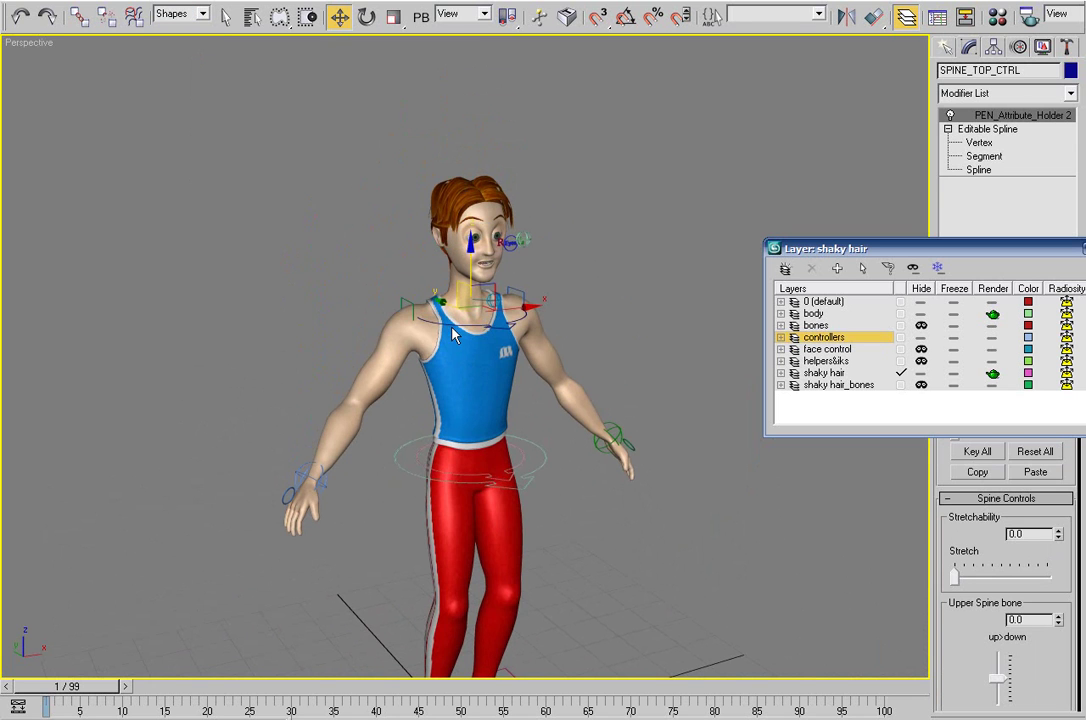
pyautogui.press('e')
pyautogui.moveTo(427, 296); pyautogui.dragTo(360, 222)
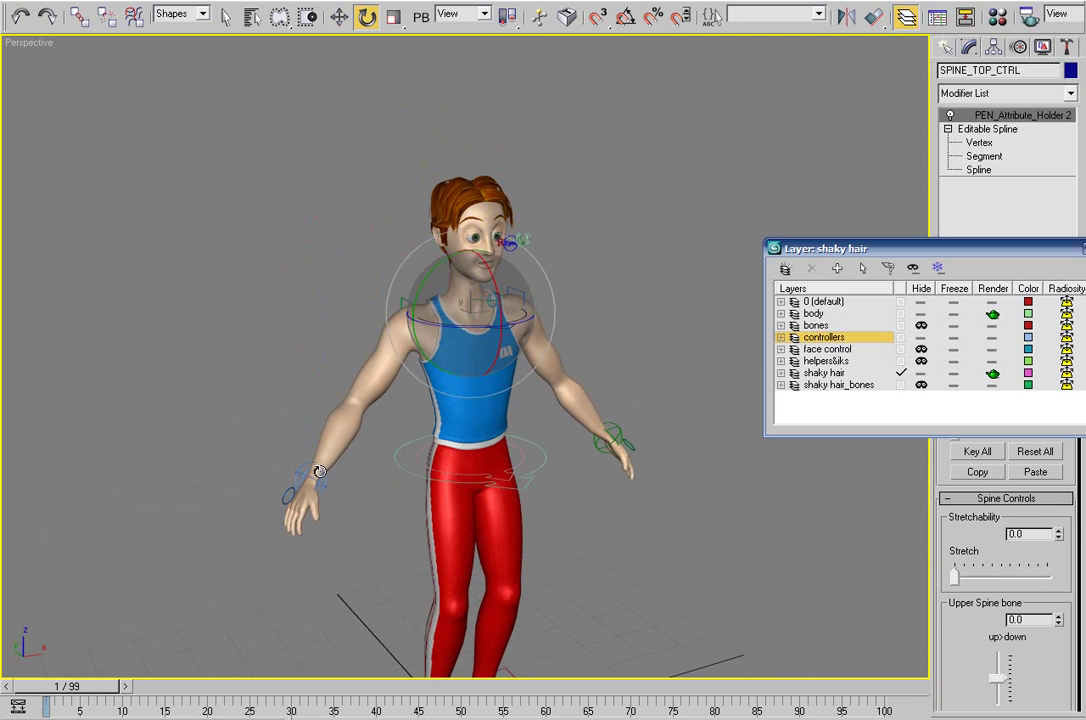
# - Test the right hand control's Local\World setting by raising it, then return it to 0
pyautogui.click(318, 470)
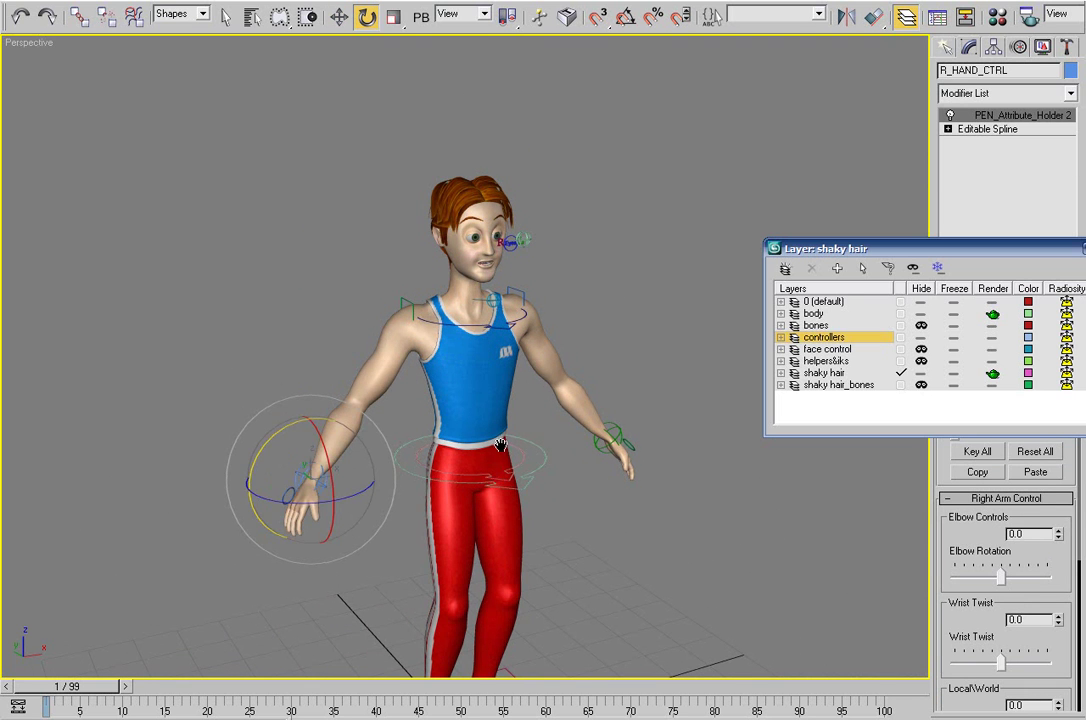
pyautogui.moveTo(509, 444); pyautogui.dragTo(494, 444, button='middle')
pyautogui.moveTo(959, 708); pyautogui.dragTo(957, 582)
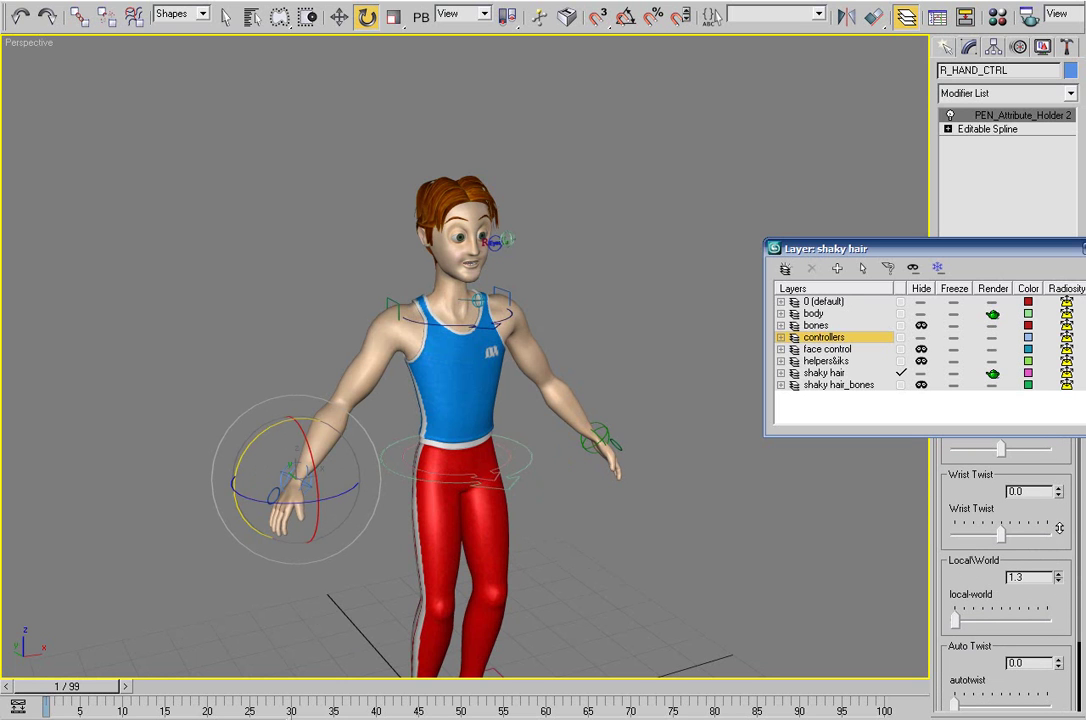
pyautogui.moveTo(1060, 447); pyautogui.dragTo(1057, 145)
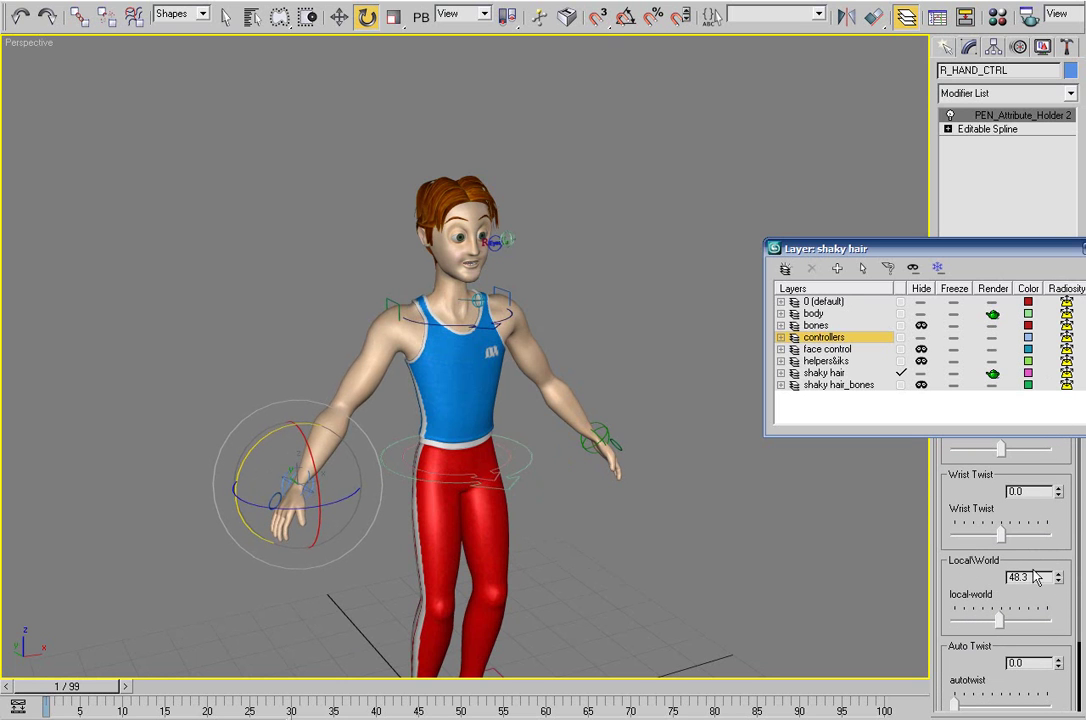
pyautogui.moveTo(995, 625); pyautogui.dragTo(910, 628)
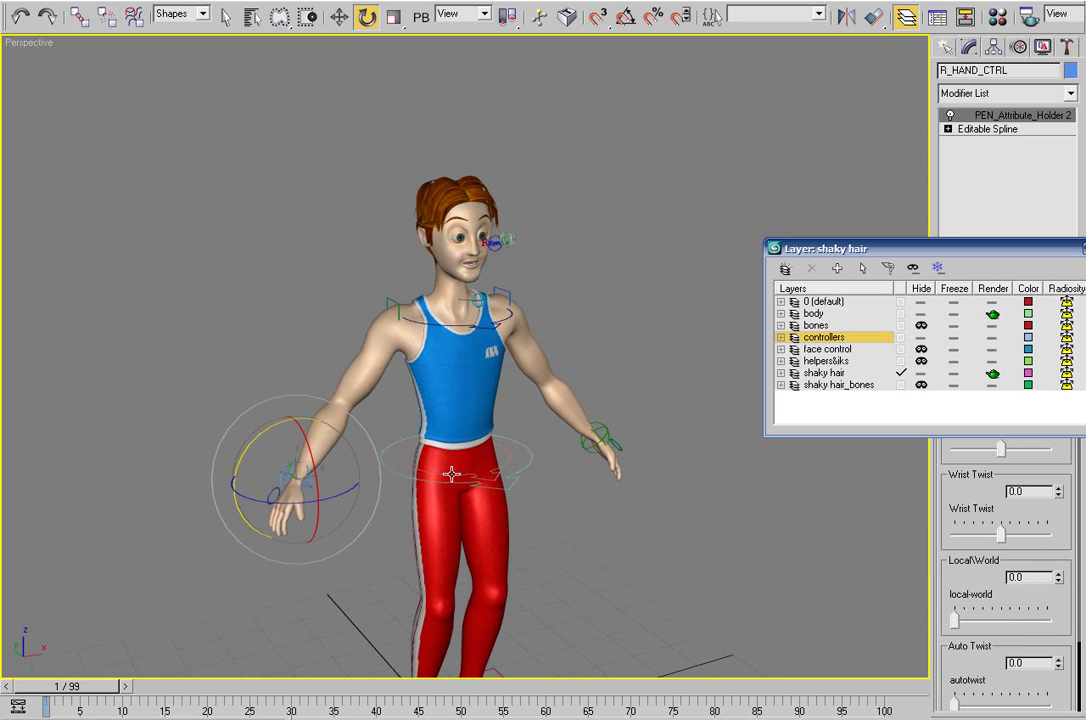
# - Bend the body forward with the hip control, then try the right hand's Local\World setting at 100 and 0
pyautogui.click(407, 479)
pyautogui.moveTo(475, 431); pyautogui.dragTo(461, 481)
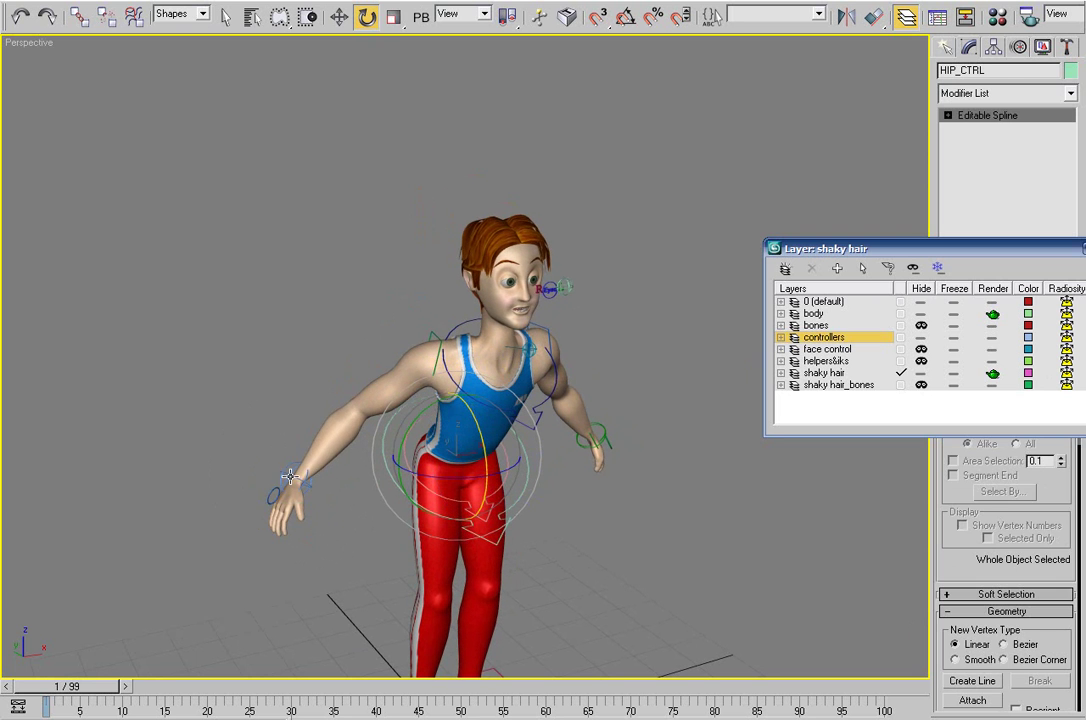
pyautogui.click(290, 477)
pyautogui.moveTo(953, 621); pyautogui.dragTo(1085, 630)
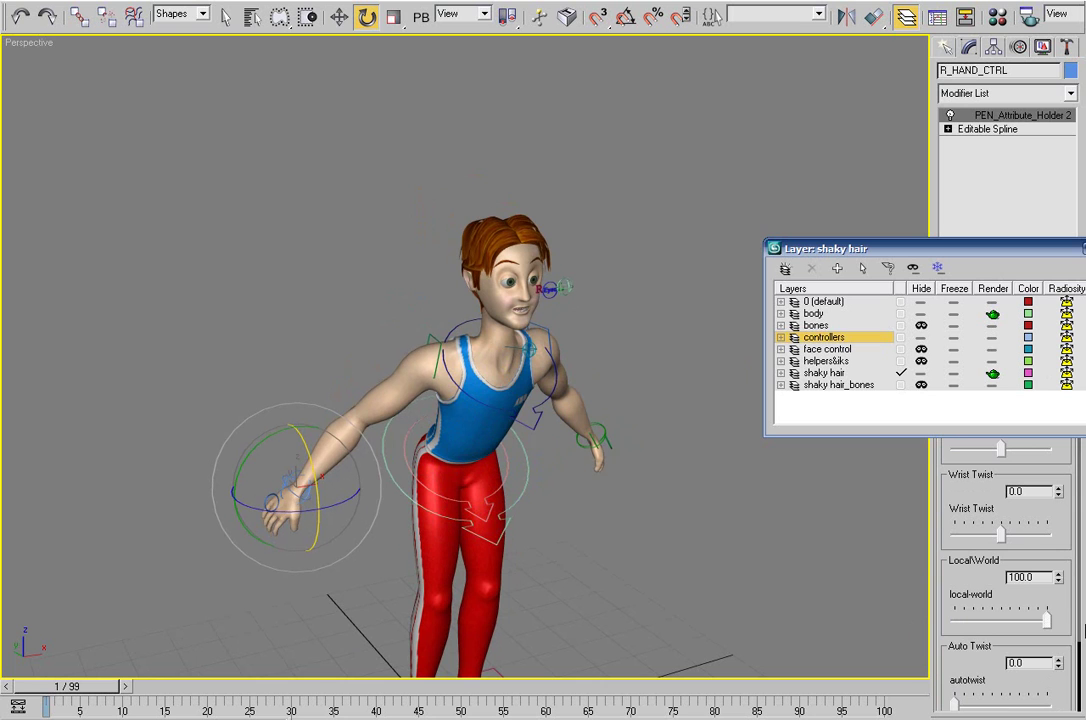
pyautogui.moveTo(957, 625); pyautogui.dragTo(905, 632)
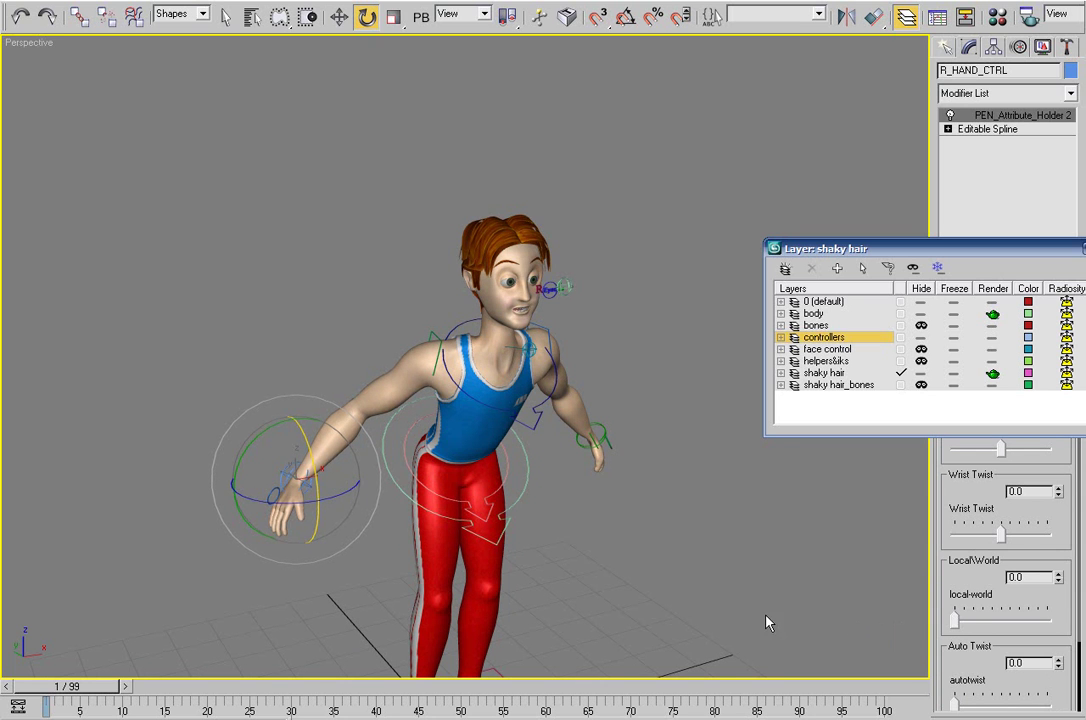
# - Select the hip control again and undo the forward bend of the body
pyautogui.click(524, 490)
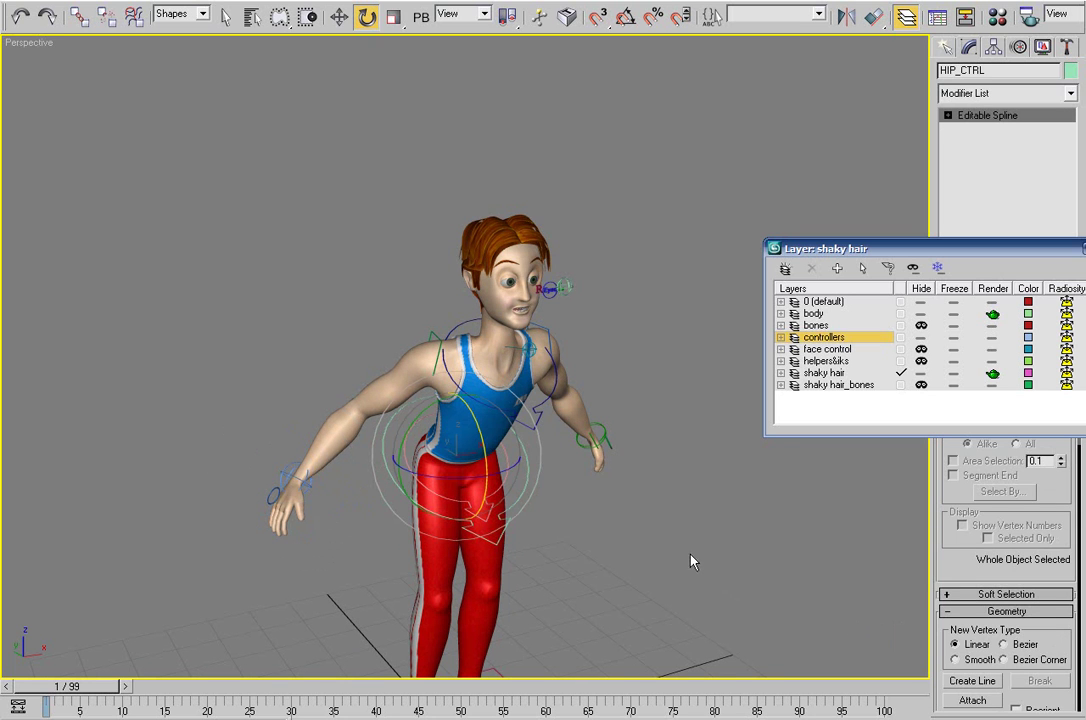
pyautogui.moveTo(588, 508); pyautogui.dragTo(469, 408, button='middle')
pyautogui.hotkey('ctrl', 'z')
pyautogui.hotkey('ctrl', 'z')
# - Try moving the bottom spine control at the waist, then undo the move
pyautogui.click(469, 411)
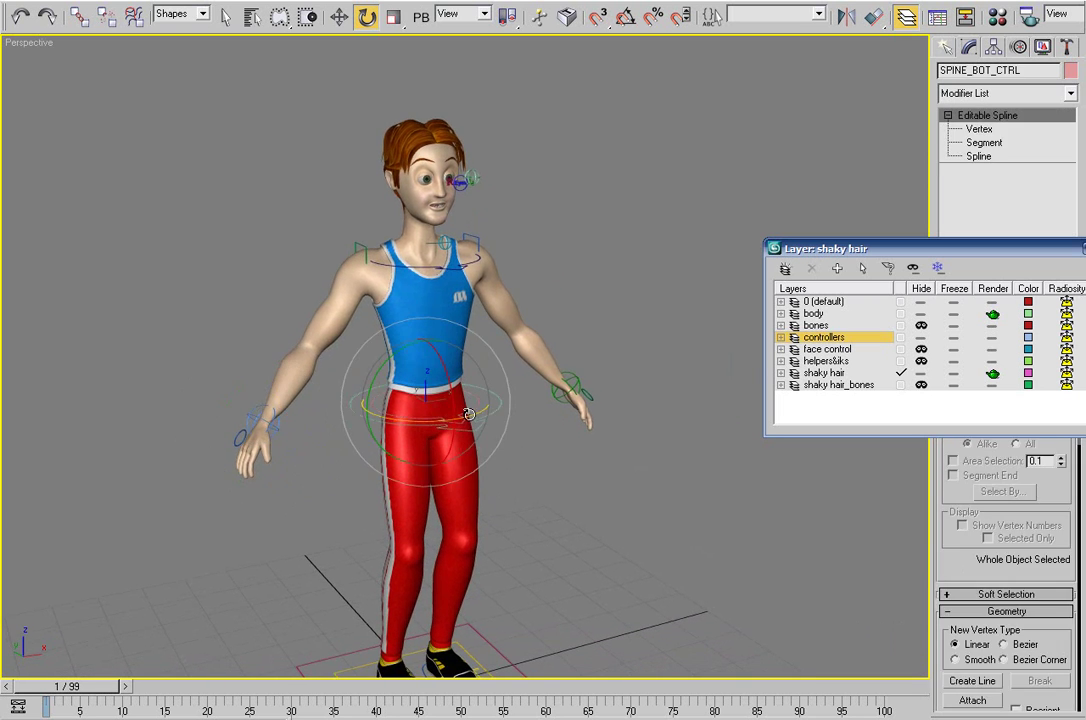
pyautogui.press('w')
pyautogui.moveTo(441, 376); pyautogui.dragTo(410, 382)
pyautogui.hotkey('ctrl', 'z')
# - Try moving the hip control vertically, then undo the move
pyautogui.click(366, 413)
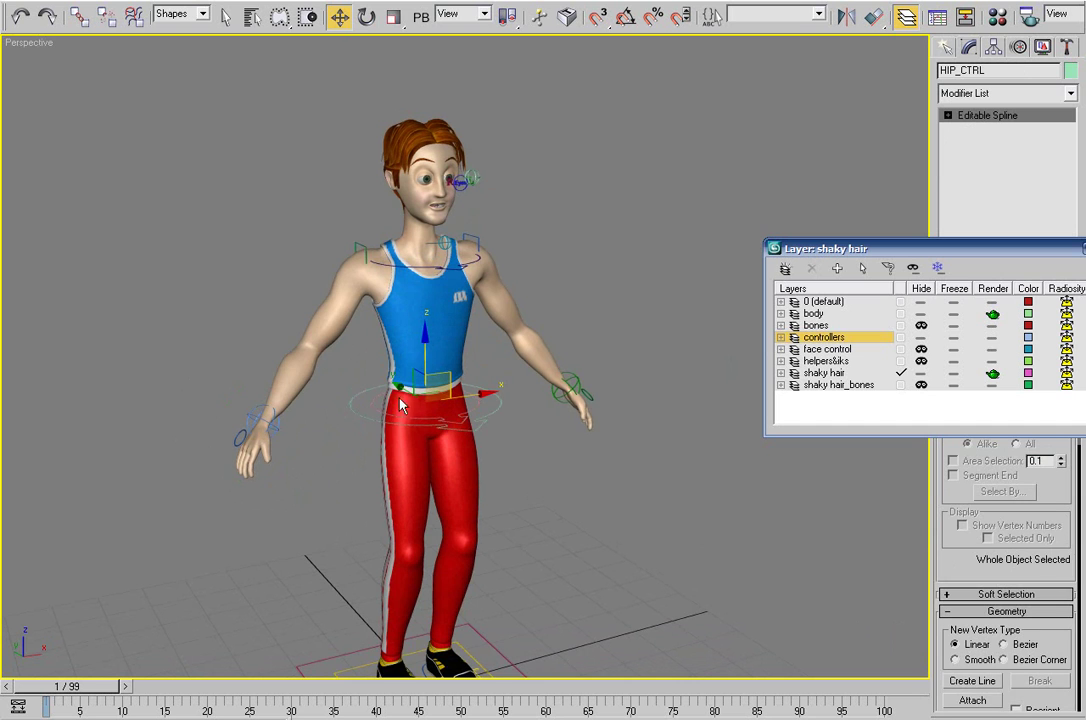
pyautogui.moveTo(426, 337)
pyautogui.mouseDown()
pyautogui.moveTo(426, 376)
pyautogui.moveTo(426, 341)
pyautogui.mouseUp()
pyautogui.hotkey('ctrl', 'z')
# - Try moving the right foot control and undo it, then test its FootRoll setting at -50
pyautogui.moveTo(463, 482); pyautogui.dragTo(461, 398, button='middle')
pyautogui.moveTo(432, 447); pyautogui.dragTo(420, 417, button='middle')
pyautogui.keyDown('alt'); pyautogui.moveTo(428, 450); pyautogui.dragTo(453, 422, button='middle'); pyautogui.keyUp('alt')
pyautogui.click(371, 589)
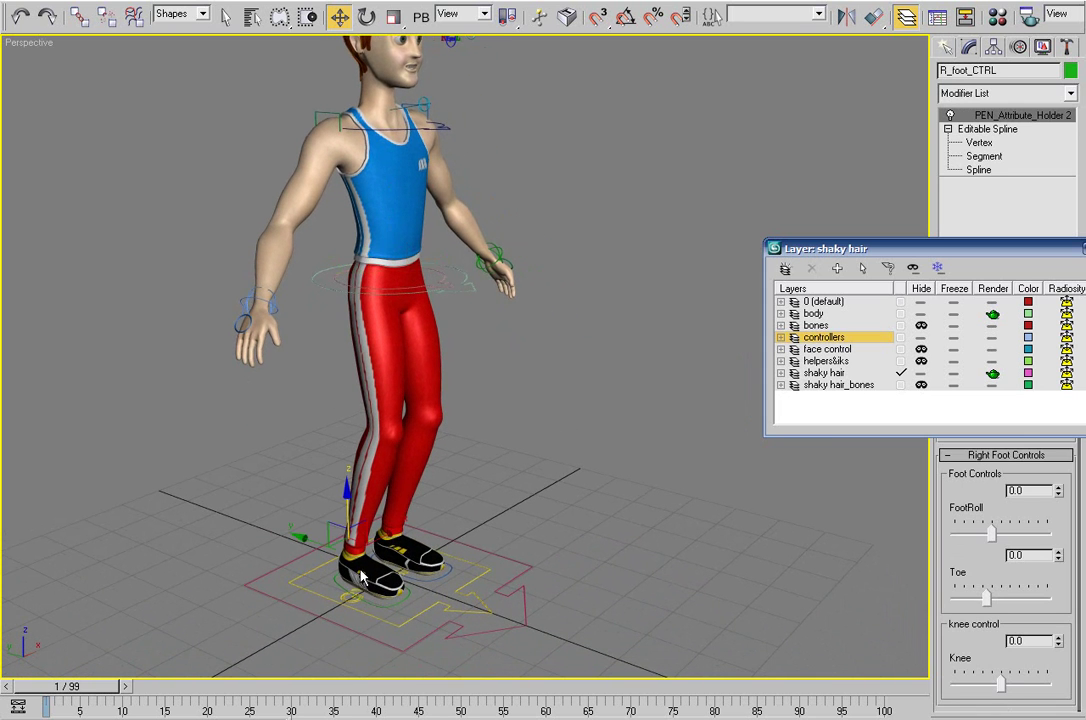
pyautogui.moveTo(357, 529); pyautogui.dragTo(335, 489)
pyautogui.hotkey('ctrl', 'z')
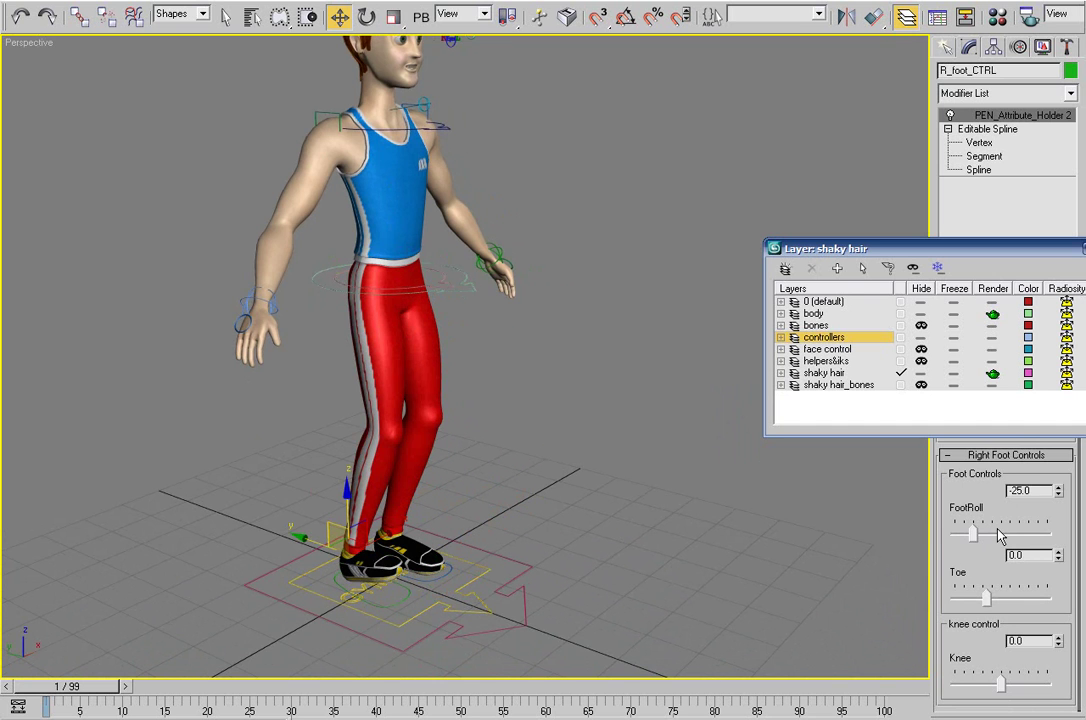
pyautogui.moveTo(972, 531); pyautogui.dragTo(943, 530)
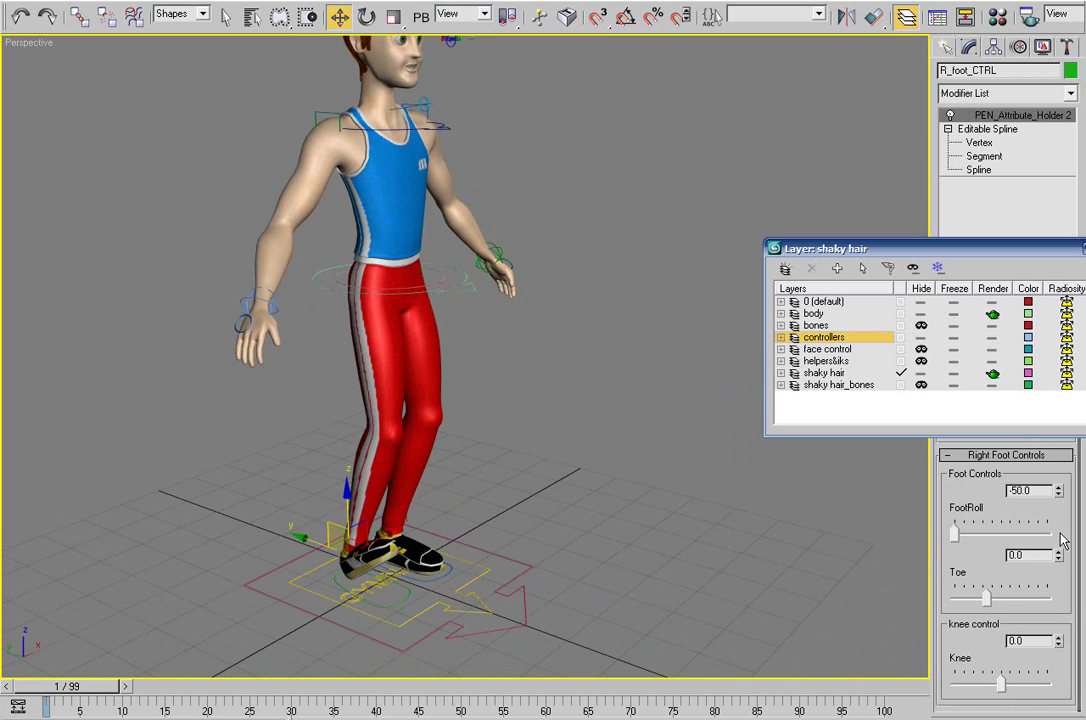
pyautogui.moveTo(975, 540)
pyautogui.mouseDown()
pyautogui.moveTo(1037, 538)
pyautogui.moveTo(991, 537)
pyautogui.mouseUp()
# - Try moving the Eyes target control in front of the face
pyautogui.moveTo(430, 513); pyautogui.dragTo(436, 556, button='middle')
pyautogui.keyDown('alt'); pyautogui.moveTo(493, 449); pyautogui.dragTo(440, 473, button='middle'); pyautogui.keyUp('alt')
pyautogui.moveTo(439, 388); pyautogui.dragTo(490, 383, button='middle')
pyautogui.scroll(2, 456, 385)
pyautogui.scroll(2, 471, 432)
pyautogui.click(530, 313)
pyautogui.moveTo(548, 287)
pyautogui.mouseDown()
pyautogui.moveTo(527, 279)
pyautogui.moveTo(562, 303)
pyautogui.moveTo(527, 280)
pyautogui.moveTo(526, 291)
pyautogui.moveTo(553, 296)
pyautogui.moveTo(552, 282)
pyautogui.mouseUp()
pyautogui.scroll(3, 486, 359)
pyautogui.moveTo(487, 344); pyautogui.dragTo(502, 379, button='middle')
pyautogui.scroll(-3, 480, 405)
# - Try rotating the round control at the base of the neck, then undo the rotation
pyautogui.click(471, 421)
pyautogui.press('e')
pyautogui.press('r')
pyautogui.press('r')
pyautogui.press('w')
pyautogui.press('e')
pyautogui.moveTo(395, 430); pyautogui.dragTo(448, 426)
pyautogui.hotkey('ctrl', 'z')
pyautogui.keyDown('alt'); pyautogui.moveTo(458, 384); pyautogui.dragTo(474, 358, button='middle'); pyautogui.keyUp('alt')
# - Try moving the head control beside the eye targets
pyautogui.click(616, 259)
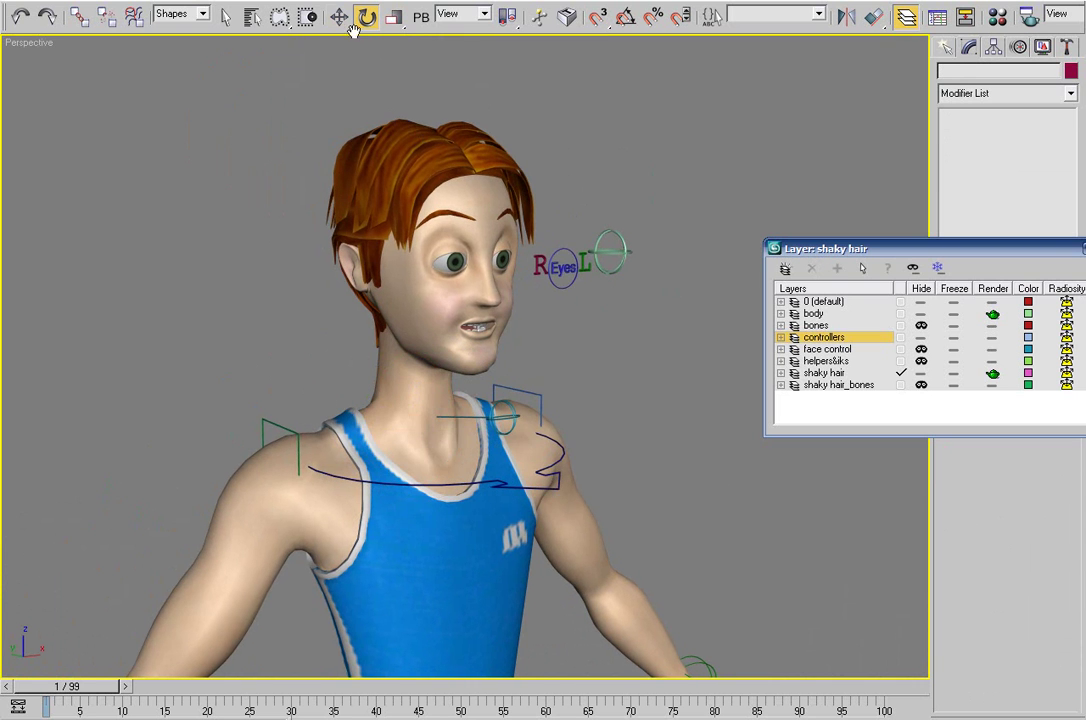
pyautogui.click(611, 250)
pyautogui.moveTo(621, 223)
pyautogui.mouseDown()
pyautogui.moveTo(597, 210)
pyautogui.moveTo(566, 214)
pyautogui.moveTo(533, 264)
pyautogui.moveTo(594, 256)
pyautogui.moveTo(607, 240)
pyautogui.mouseUp()
# - Set the Elbow Rotation of the right hand control to -15.6
pyautogui.moveTo(608, 323); pyautogui.dragTo(528, 214, button='middle')
pyautogui.moveTo(601, 479); pyautogui.dragTo(590, 284, button='middle')
pyautogui.moveTo(264, 444); pyautogui.dragTo(575, 396, button='middle')
pyautogui.moveTo(390, 536); pyautogui.dragTo(402, 451, button='middle')
pyautogui.scroll(3, 330, 461)
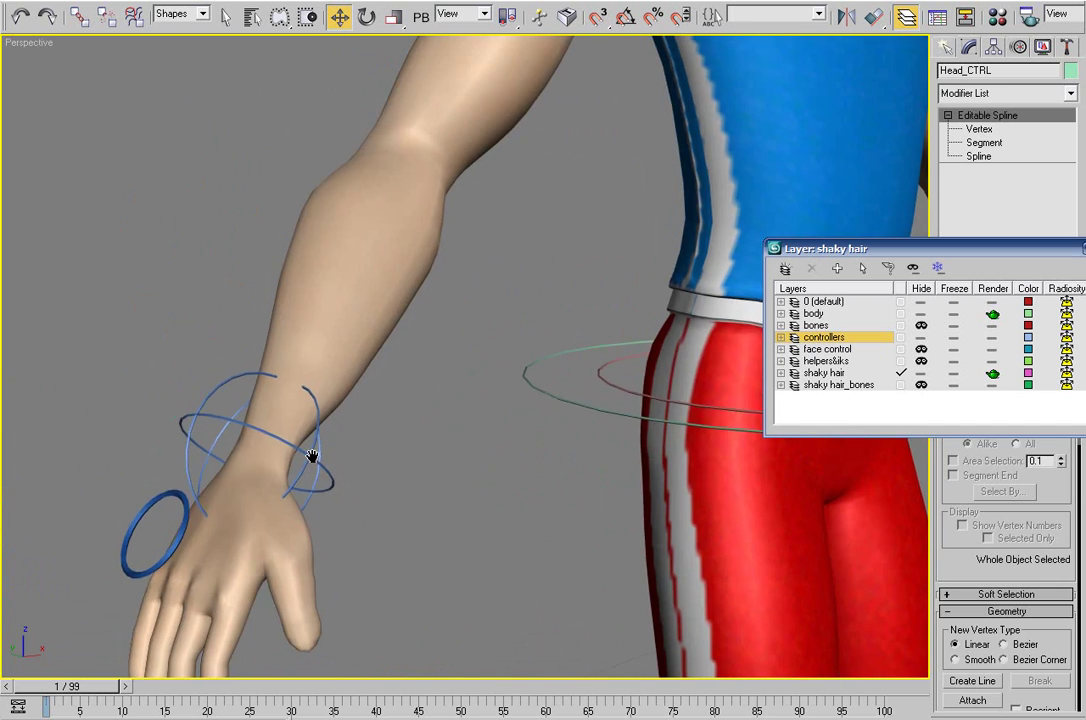
pyautogui.scroll(-4, 304, 464)
pyautogui.click(360, 380)
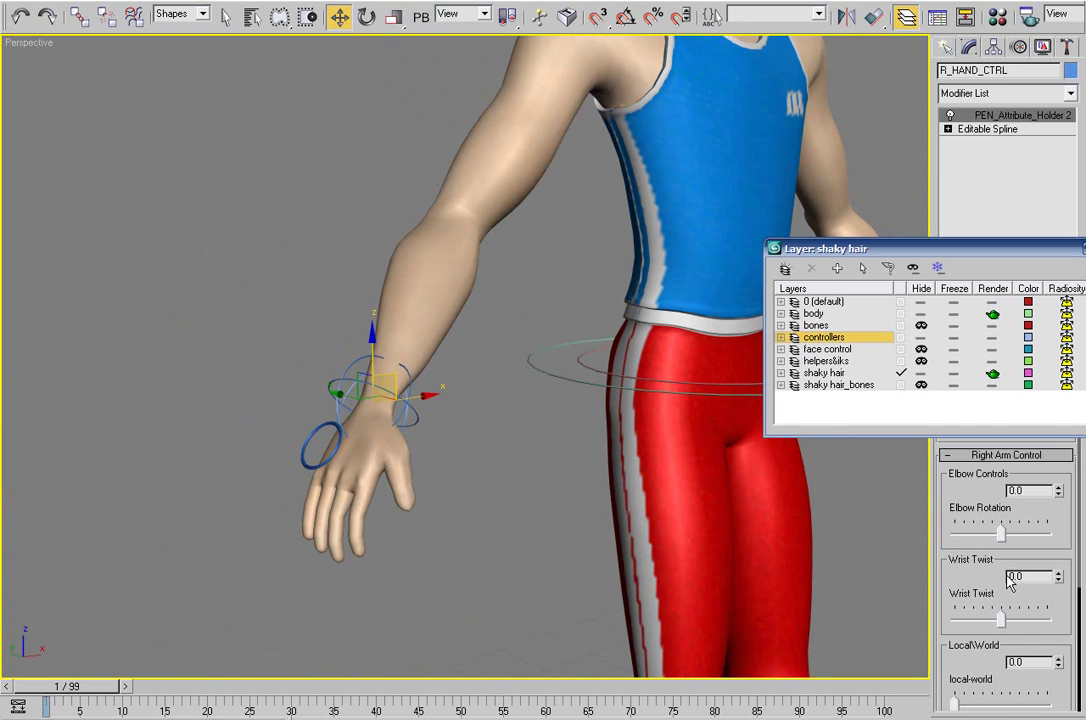
pyautogui.moveTo(1007, 535)
pyautogui.mouseDown()
pyautogui.moveTo(1018, 535)
pyautogui.moveTo(1000, 535)
pyautogui.mouseUp()
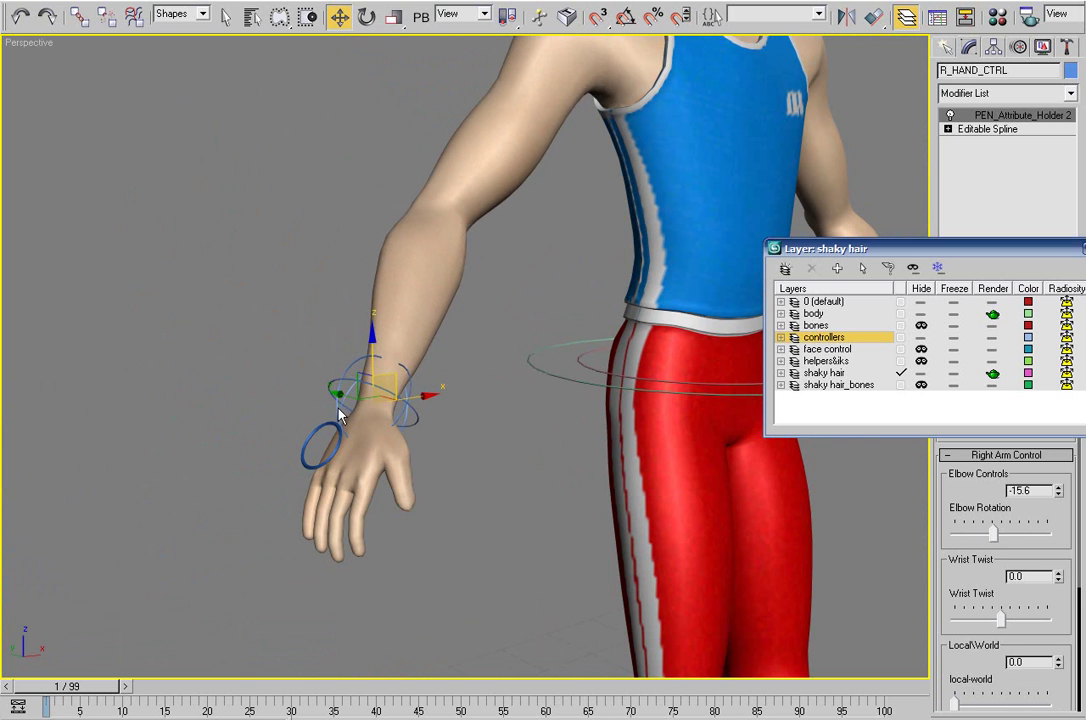
# - Spread the right hand's fingers by ramping the SPREAD preset of the right fingers control to 100%
pyautogui.moveTo(950, 598); pyautogui.dragTo(951, 526)
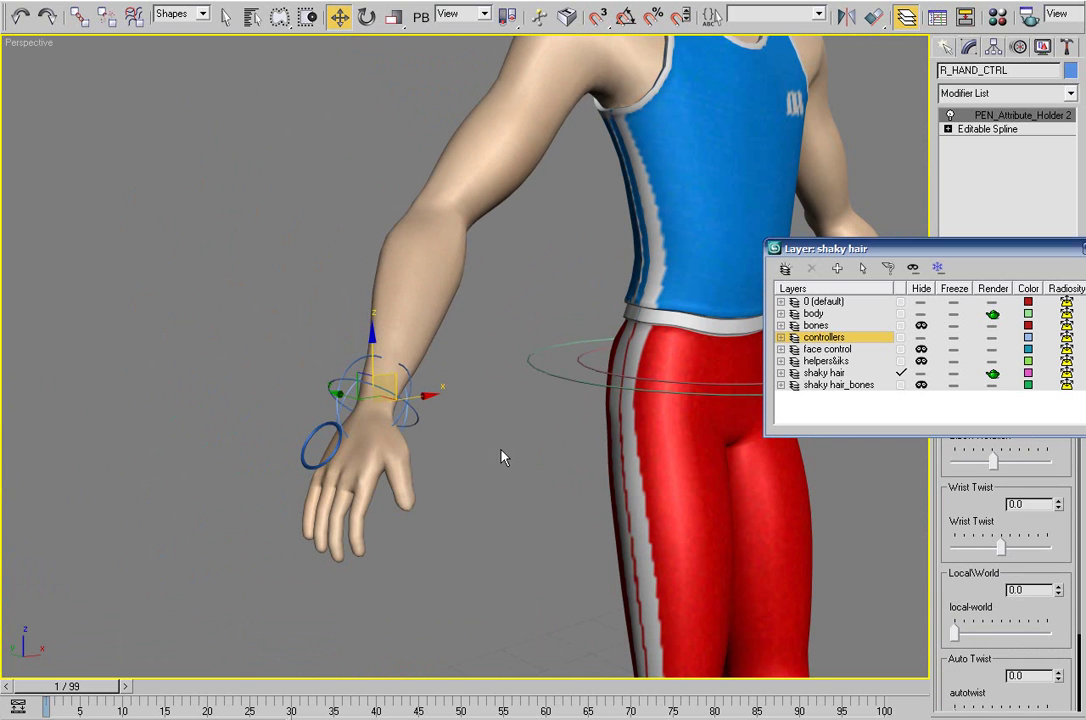
pyautogui.moveTo(401, 427); pyautogui.dragTo(389, 451, button='middle')
pyautogui.moveTo(299, 475); pyautogui.dragTo(295, 453, button='middle')
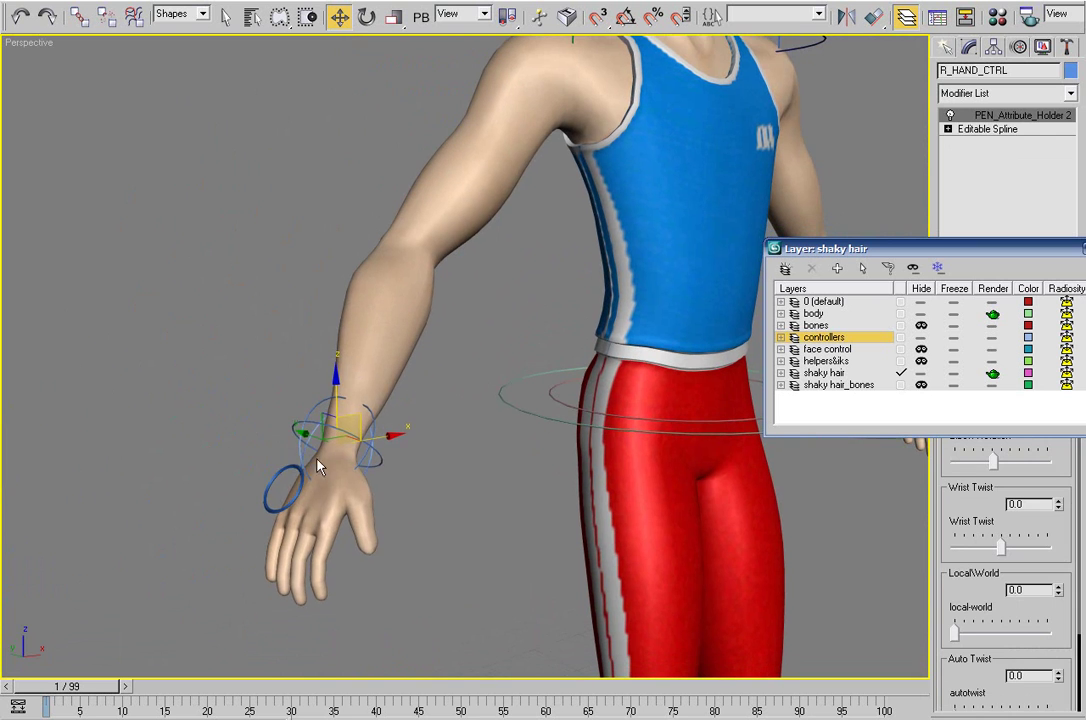
pyautogui.click(287, 468)
pyautogui.moveTo(950, 259); pyautogui.dragTo(722, 620)
pyautogui.moveTo(938, 408); pyautogui.dragTo(929, 634)
pyautogui.moveTo(955, 433); pyautogui.dragTo(1084, 437)
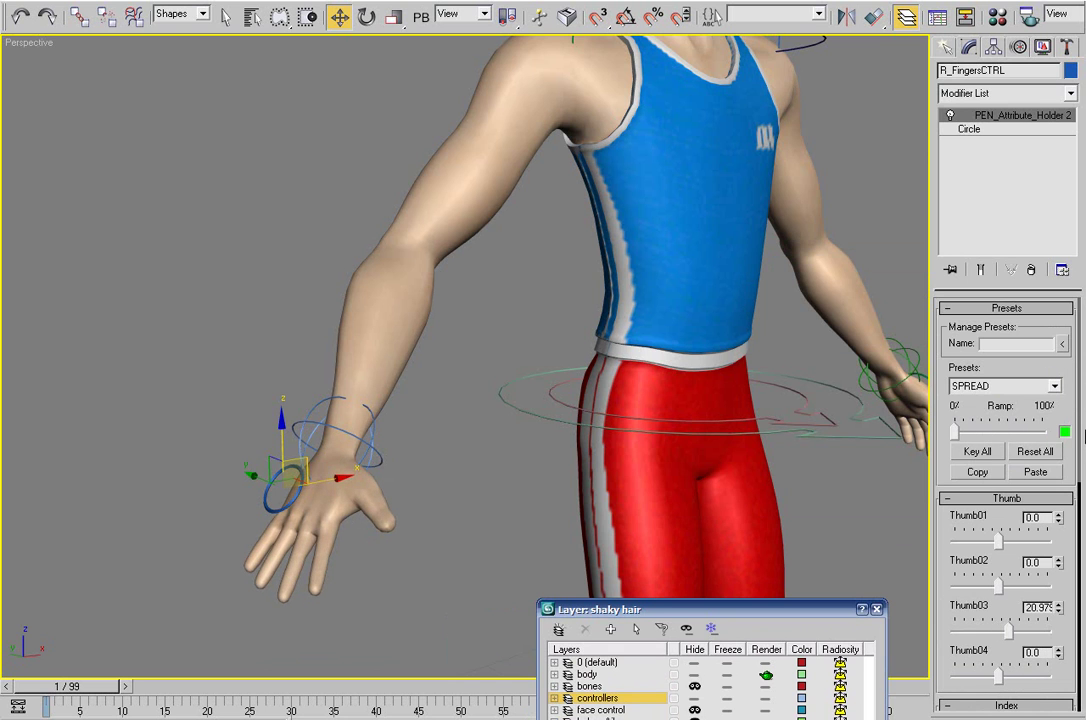
# - Choose the POINT preset for the right fingers control and test its ramp
pyautogui.click(1053, 388)
pyautogui.click(1050, 412)
pyautogui.moveTo(955, 432)
pyautogui.mouseDown()
pyautogui.moveTo(1073, 440)
pyautogui.moveTo(948, 435)
pyautogui.mouseUp()
# - Set the right middle finger's Middle02 value to -16.79
pyautogui.moveTo(943, 566); pyautogui.dragTo(975, 136)
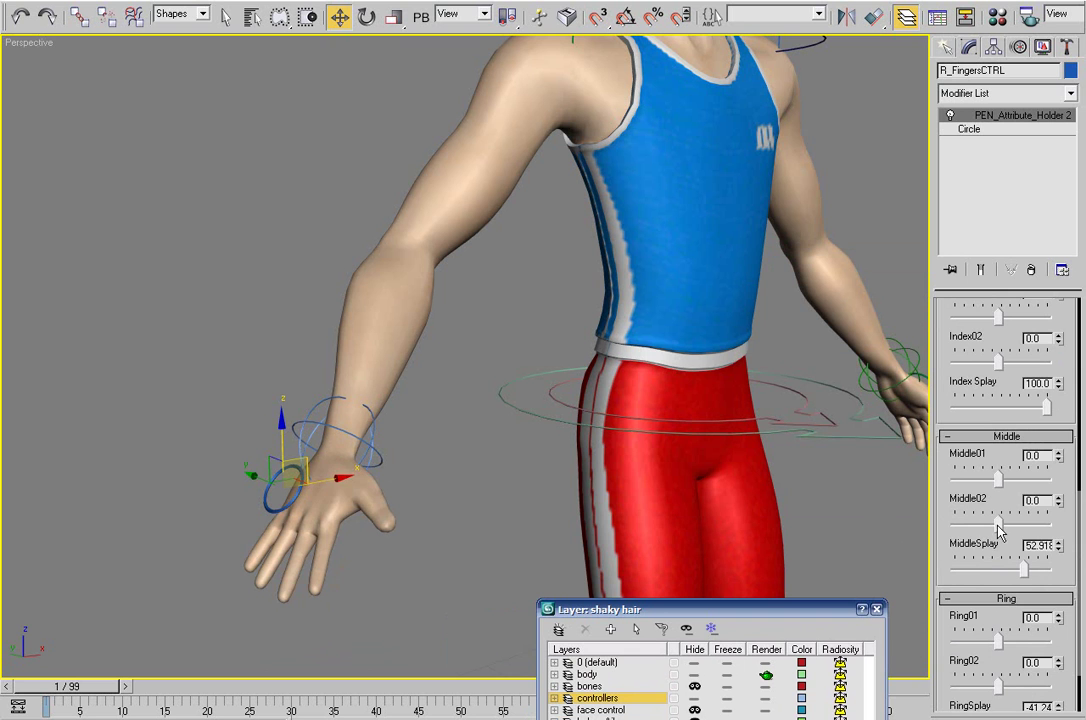
pyautogui.moveTo(1010, 530); pyautogui.dragTo(990, 530)
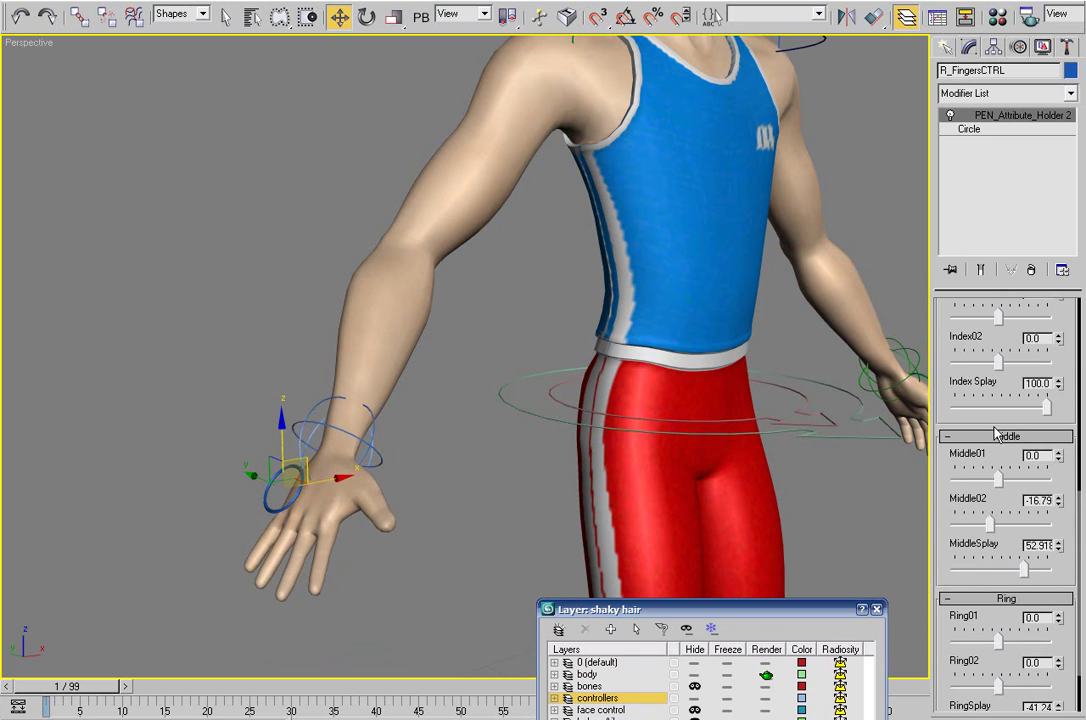
pyautogui.moveTo(942, 343); pyautogui.dragTo(945, 702)
# - Move the layer window beside the character's head and unhide the shaky hair_bones layer
pyautogui.moveTo(627, 306); pyautogui.dragTo(589, 405, button='middle')
pyautogui.scroll(-3, 589, 366)
pyautogui.moveTo(588, 345); pyautogui.dragTo(577, 279, button='middle')
pyautogui.keyDown('alt'); pyautogui.moveTo(630, 343); pyautogui.dragTo(609, 411, button='middle'); pyautogui.keyUp('alt')
pyautogui.scroll(1, 690, 388)
pyautogui.scroll(-2, 730, 358)
pyautogui.moveTo(635, 333); pyautogui.dragTo(620, 492, button='middle')
pyautogui.moveTo(572, 368); pyautogui.dragTo(587, 339, button='middle')
pyautogui.scroll(1, 600, 334)
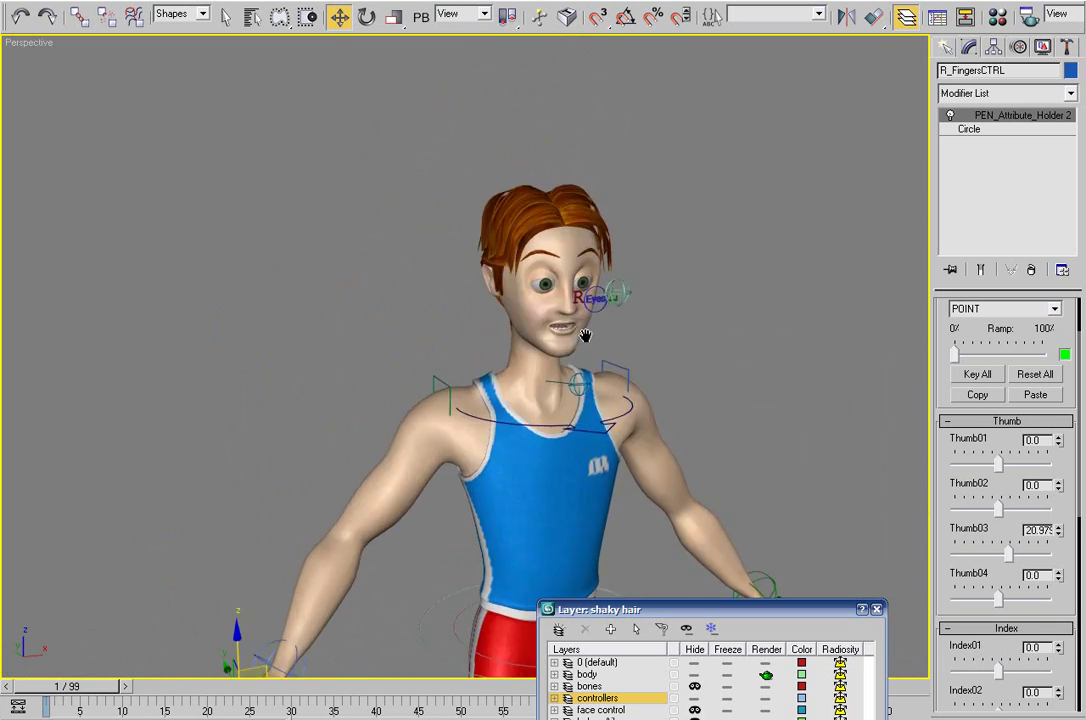
pyautogui.scroll(3, 613, 333)
pyautogui.moveTo(690, 612); pyautogui.dragTo(705, 349)
pyautogui.click(708, 481)
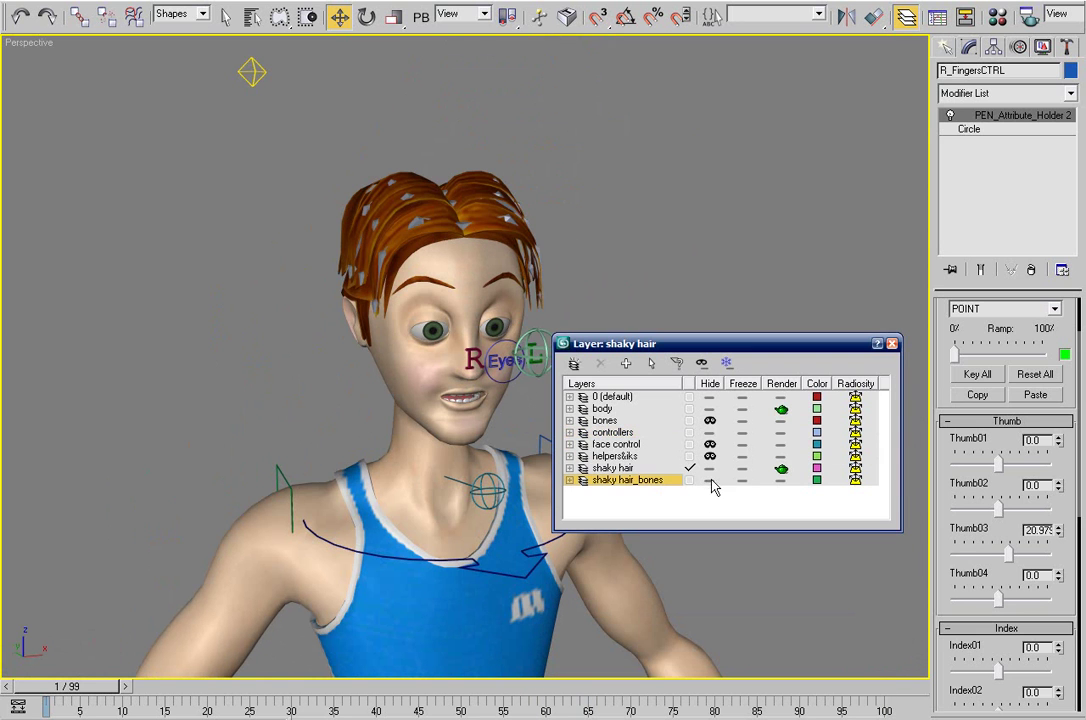
# - Restrict object selection to Bone and try rotating a hair bone on top of the head
pyautogui.click(203, 18)
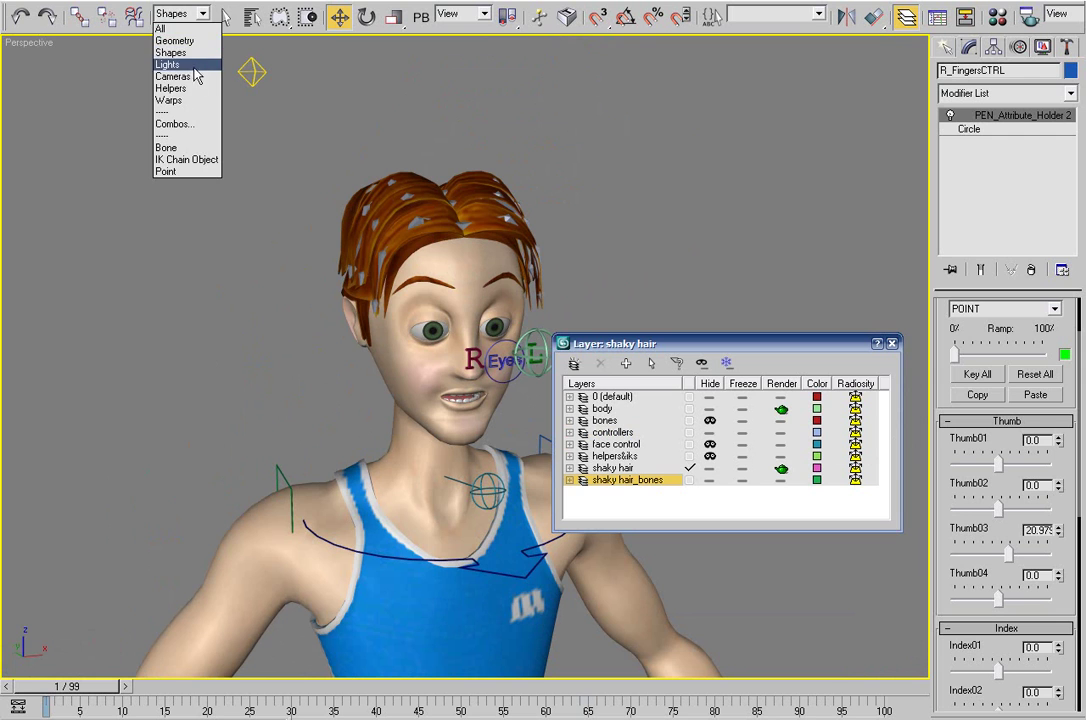
pyautogui.click(168, 147)
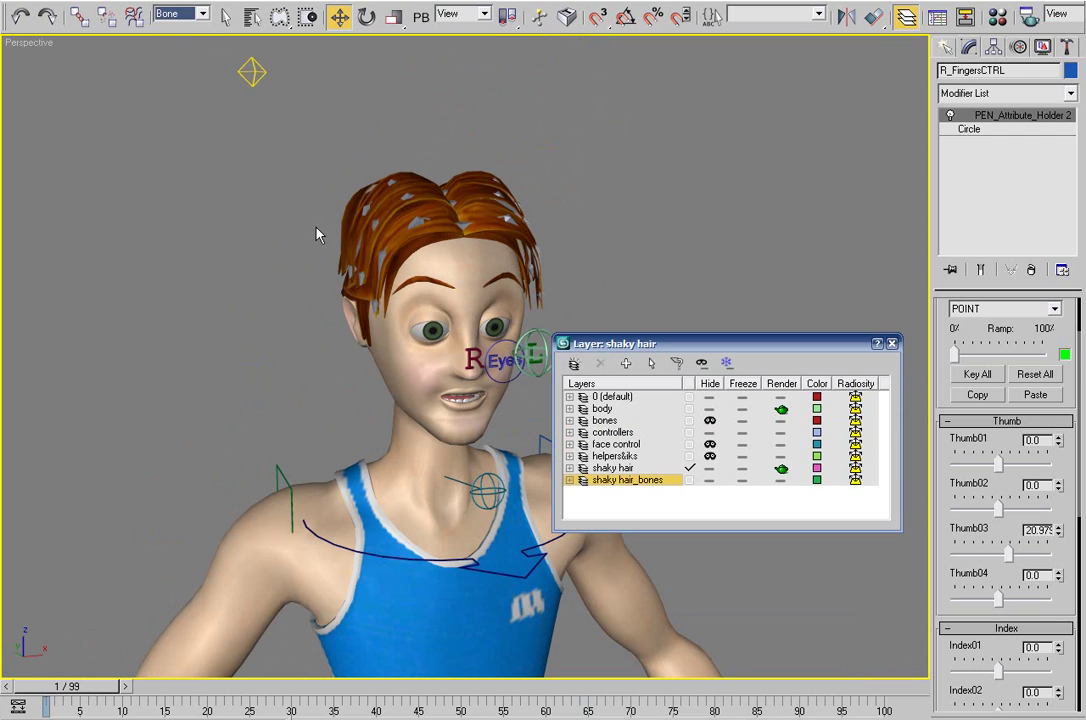
pyautogui.click(416, 231)
pyautogui.press('e')
pyautogui.moveTo(381, 177)
pyautogui.mouseDown()
pyautogui.moveTo(405, 109)
pyautogui.moveTo(384, 167)
pyautogui.mouseUp()
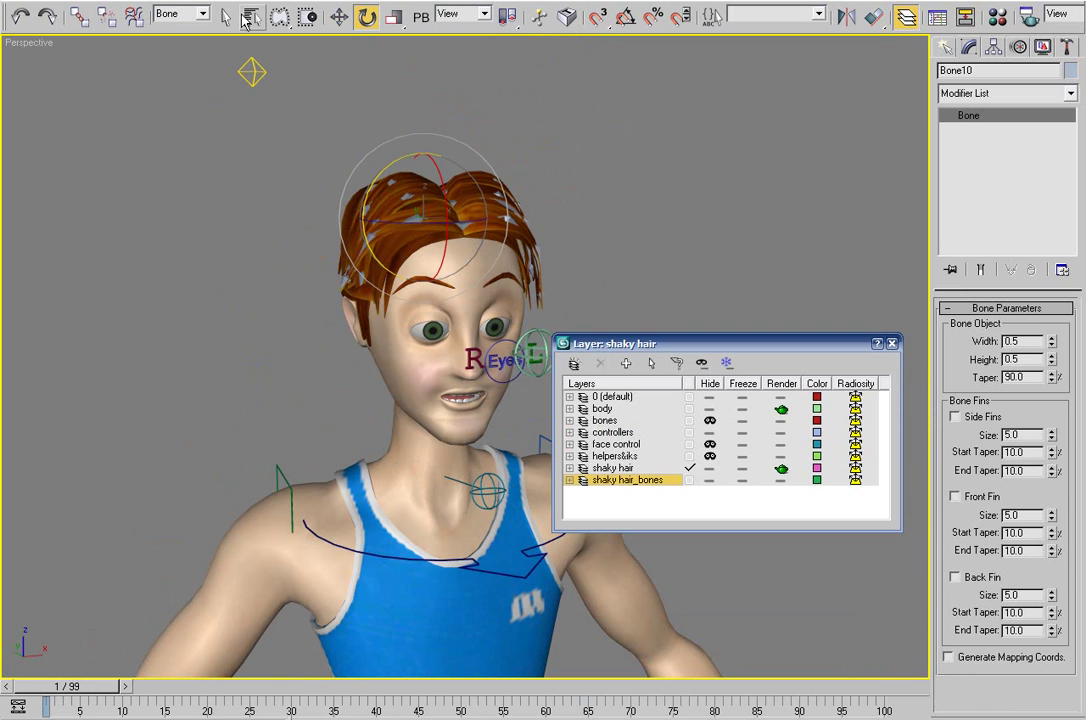
# - Set the selection filter back to Shapes
pyautogui.click(182, 14)
pyautogui.click(165, 46)
pyautogui.moveTo(468, 338); pyautogui.dragTo(486, 246, button='middle')
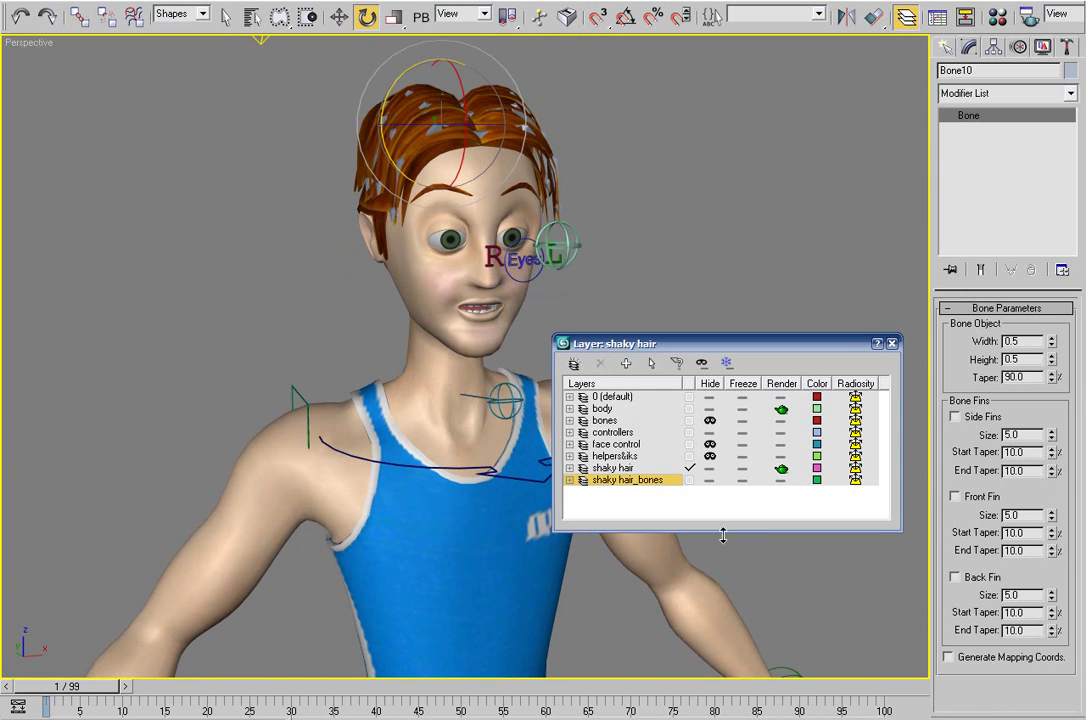
# - Hide the shaky hair_bones layer and unhide the face control layer to show the Gymnast Face panel
pyautogui.click(709, 481)
pyautogui.click(710, 447)
pyautogui.moveTo(301, 310)
pyautogui.mouseDown(button='middle')
pyautogui.moveTo(319, 314)
pyautogui.moveTo(324, 300)
pyautogui.moveTo(326, 348)
pyautogui.moveTo(313, 293)
pyautogui.moveTo(311, 316)
pyautogui.mouseUp(button='middle')
pyautogui.moveTo(311, 316); pyautogui.dragTo(336, 374, button='middle')
# - Try moving the face panel's L corner control down and outward, with the layer window clear of the face, and undo it
pyautogui.click(342, 394)
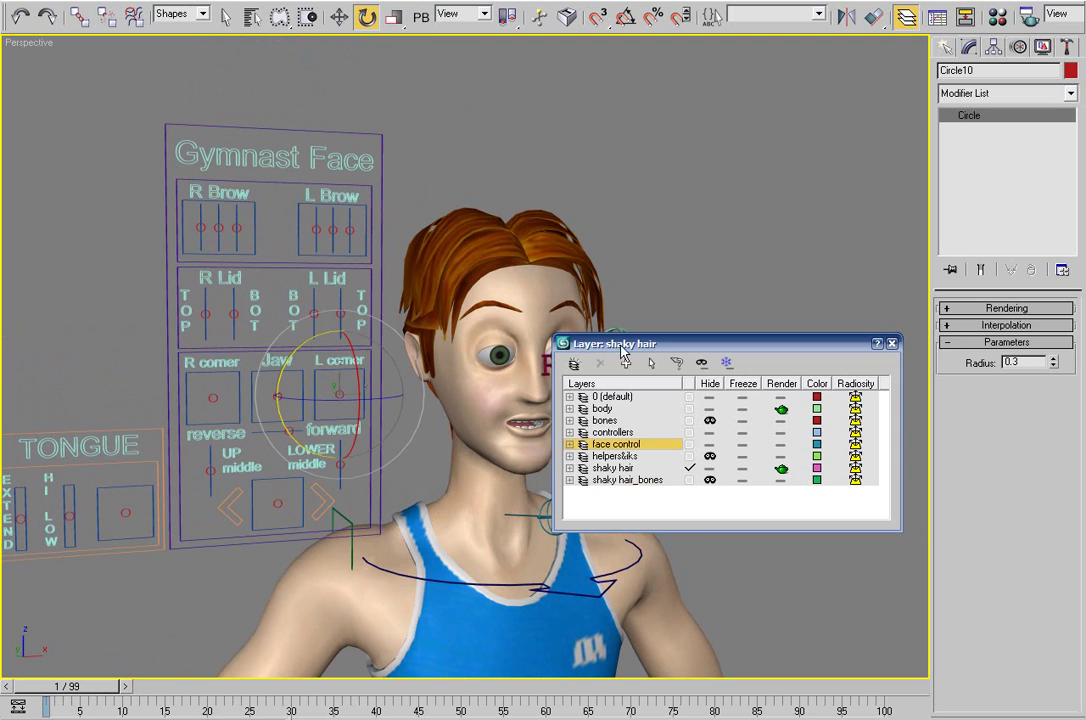
pyautogui.moveTo(618, 346); pyautogui.dragTo(782, 341)
pyautogui.press('w')
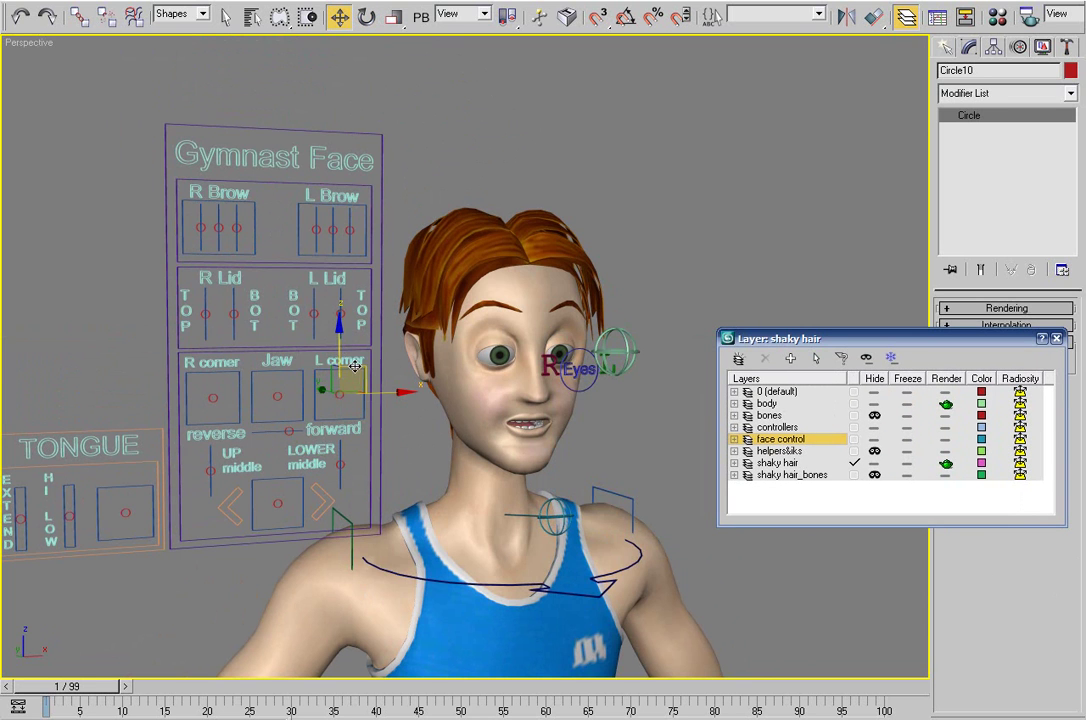
pyautogui.moveTo(368, 378); pyautogui.dragTo(395, 399)
pyautogui.scroll(2, 384, 385)
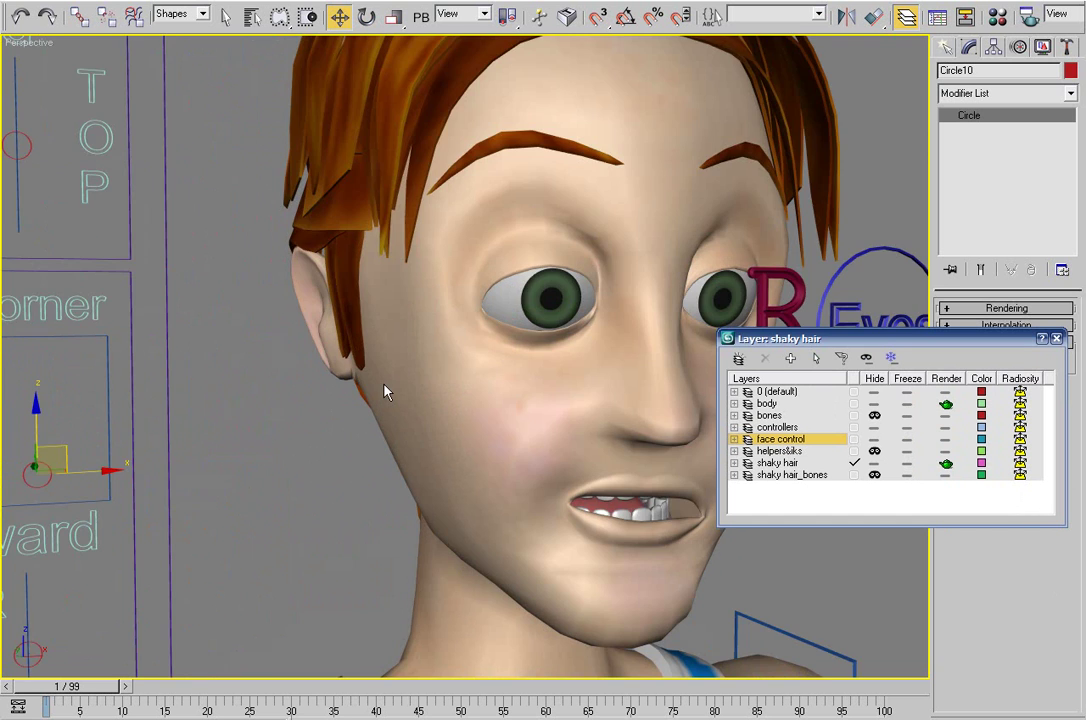
pyautogui.scroll(-1, 384, 385)
pyautogui.moveTo(383, 385); pyautogui.dragTo(440, 382, button='middle')
pyautogui.hotkey('ctrl', 'z')
# - Try moving the face panel's Jaw control down inside its box and undo the move
pyautogui.click(161, 390)
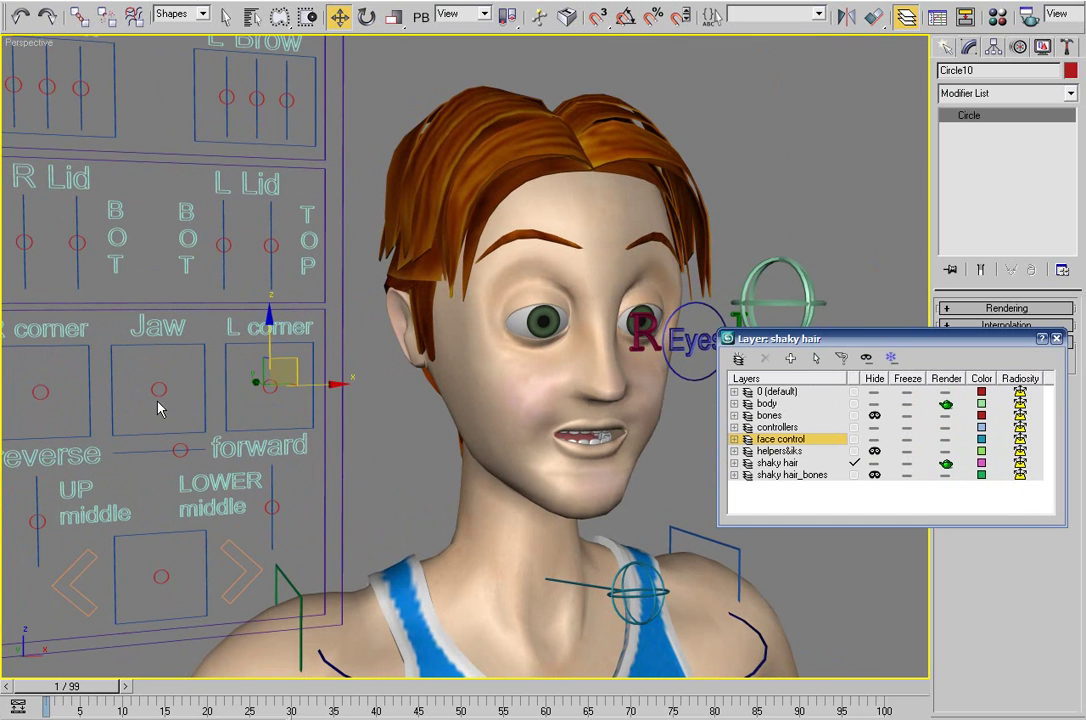
pyautogui.moveTo(176, 376); pyautogui.dragTo(163, 406)
pyautogui.hotkey('ctrl', 'z')
pyautogui.moveTo(196, 324); pyautogui.dragTo(257, 323, button='middle')
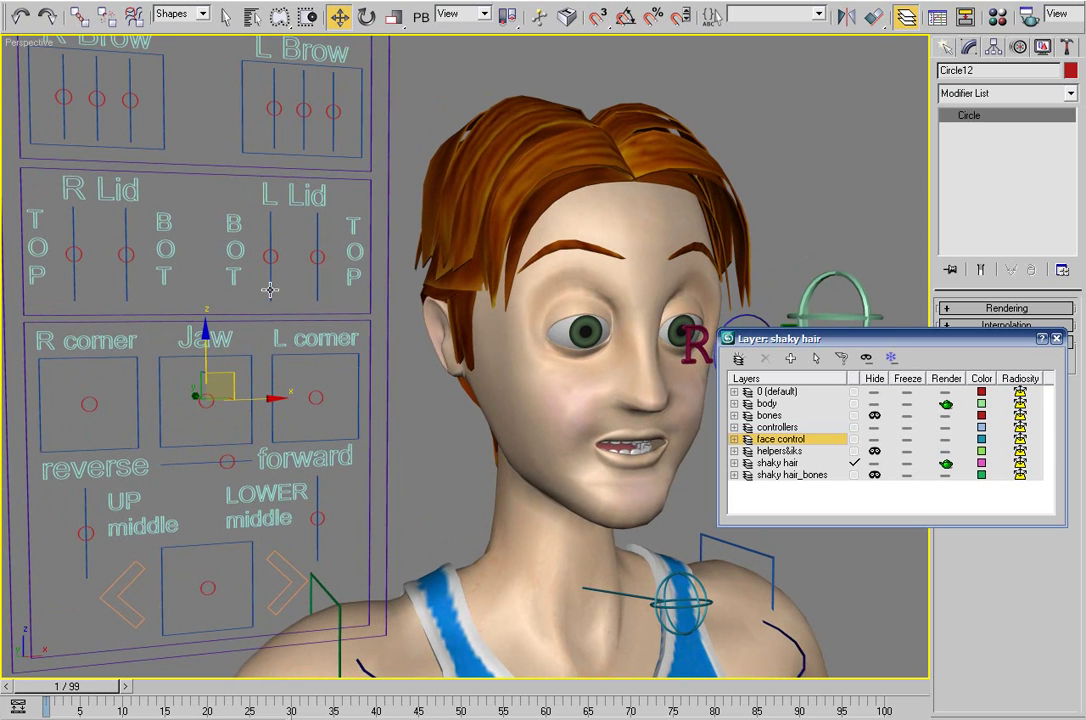
# - Try lowering the R Lid TOP control and raising the R Lid BOT control, reverting each move
pyautogui.click(79, 252)
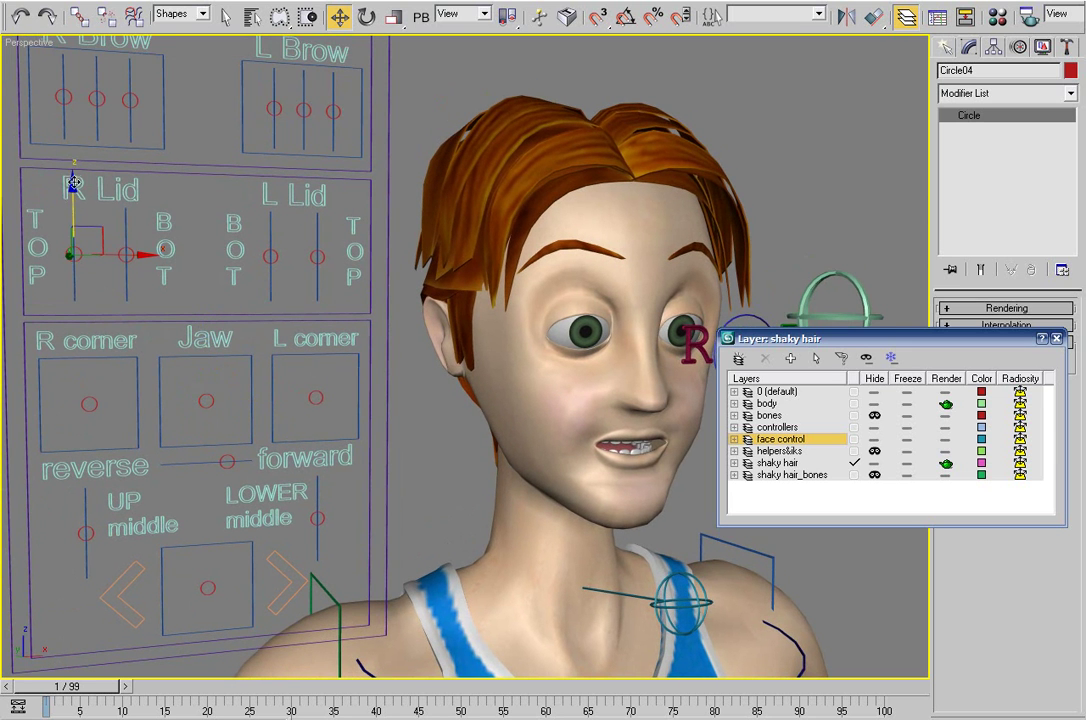
pyautogui.moveTo(74, 163); pyautogui.dragTo(74, 321)
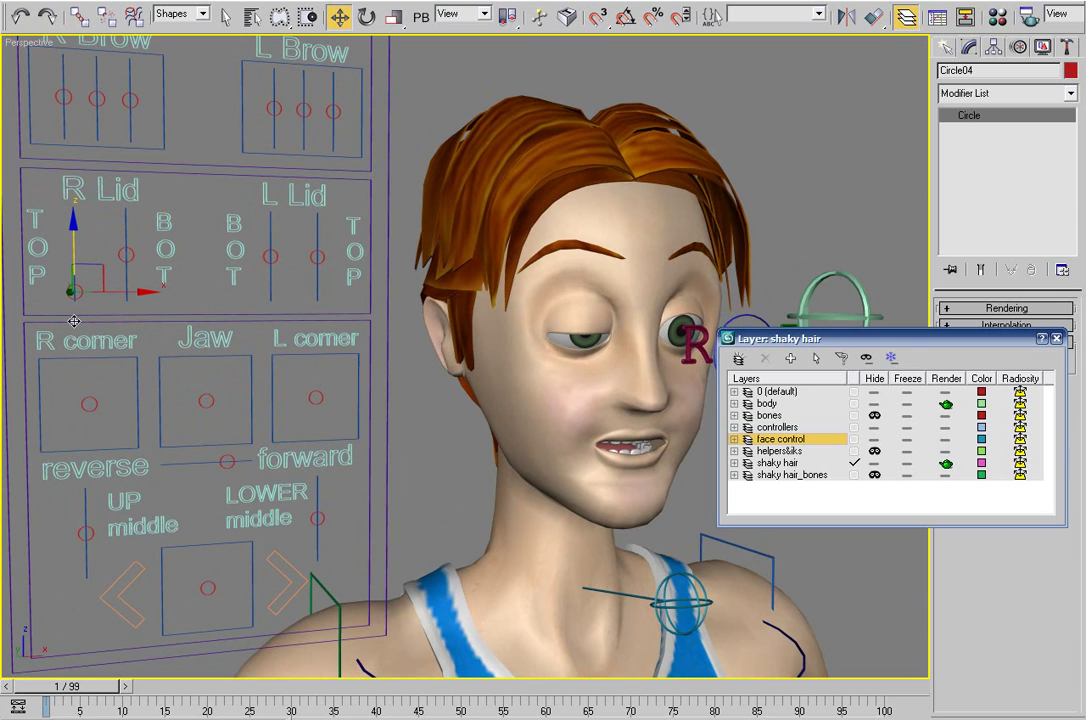
pyautogui.rightClick(131, 286)
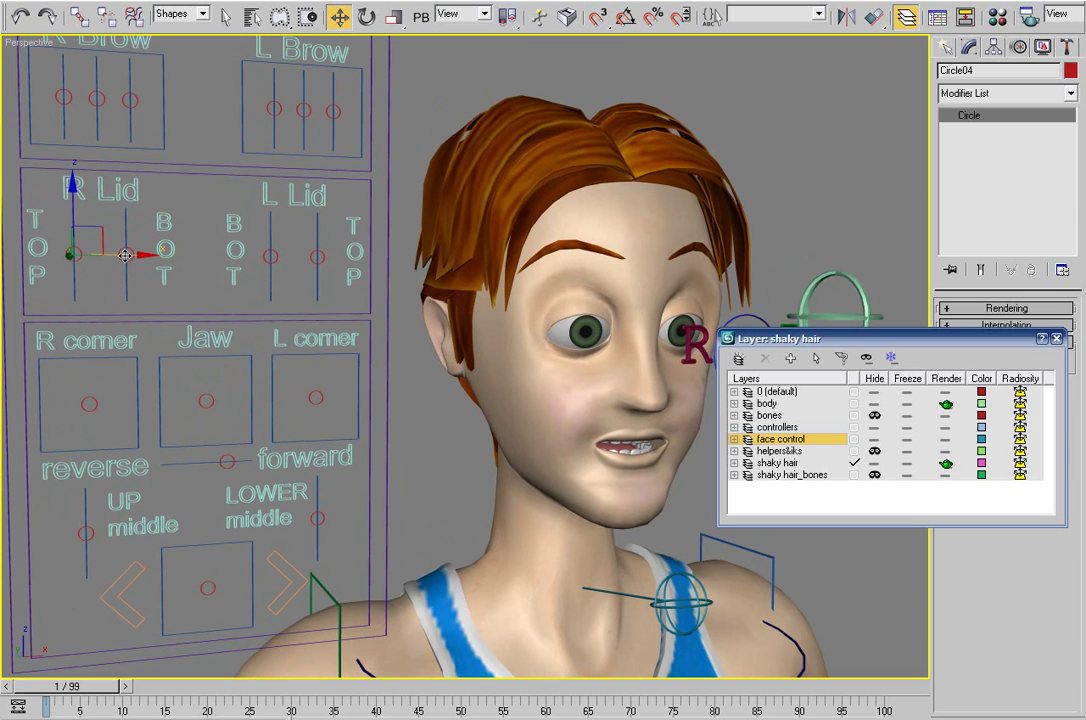
pyautogui.click(130, 256)
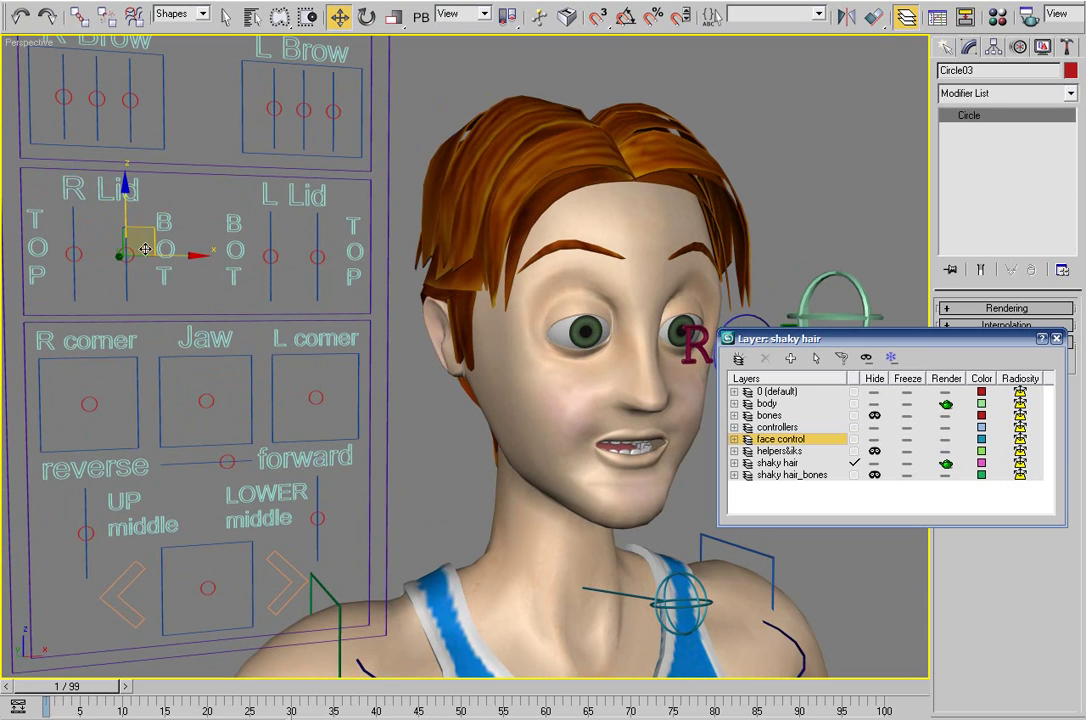
pyautogui.moveTo(145, 249); pyautogui.dragTo(146, 203)
pyautogui.hotkey('ctrl', 'z')
pyautogui.moveTo(333, 434); pyautogui.dragTo(336, 446, button='middle')
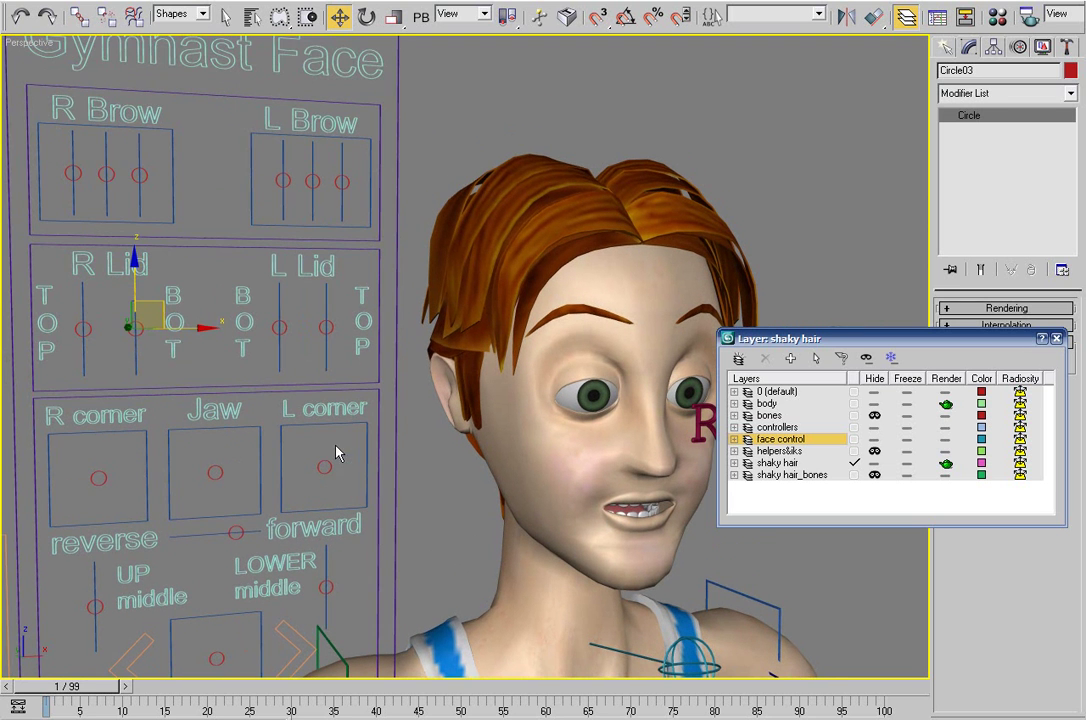
# - Try lowering the middle R Brow control to the bottom of its range
pyautogui.click(106, 174)
pyautogui.moveTo(105, 114); pyautogui.dragTo(105, 218)
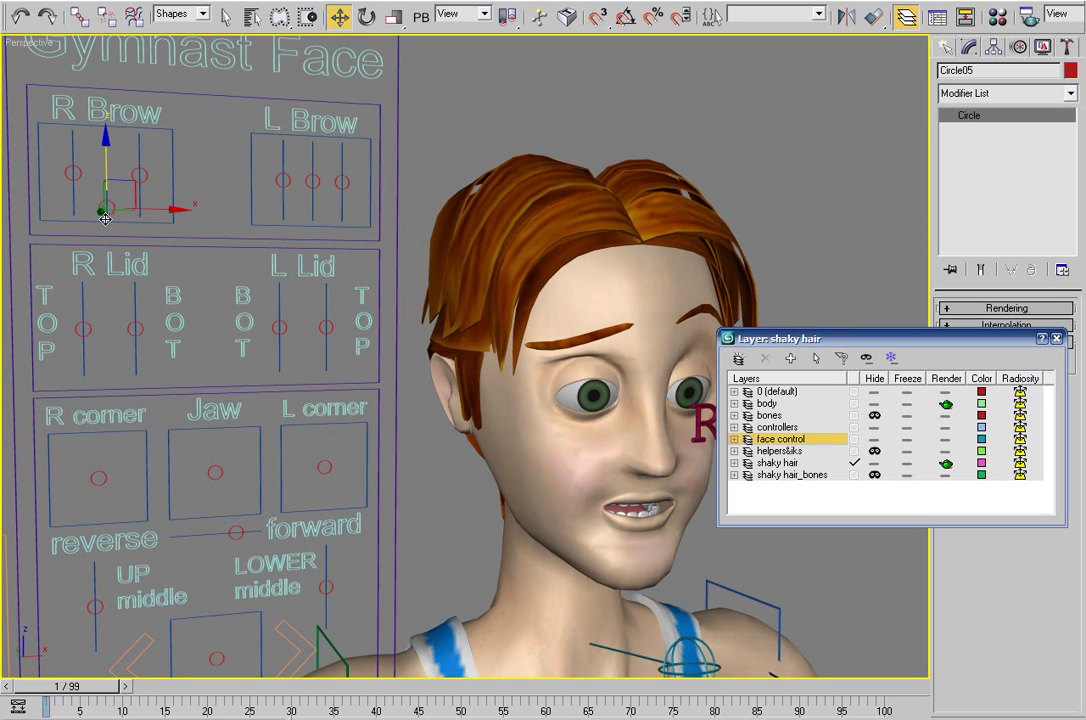
pyautogui.moveTo(284, 373); pyautogui.dragTo(167, 303, button='middle')
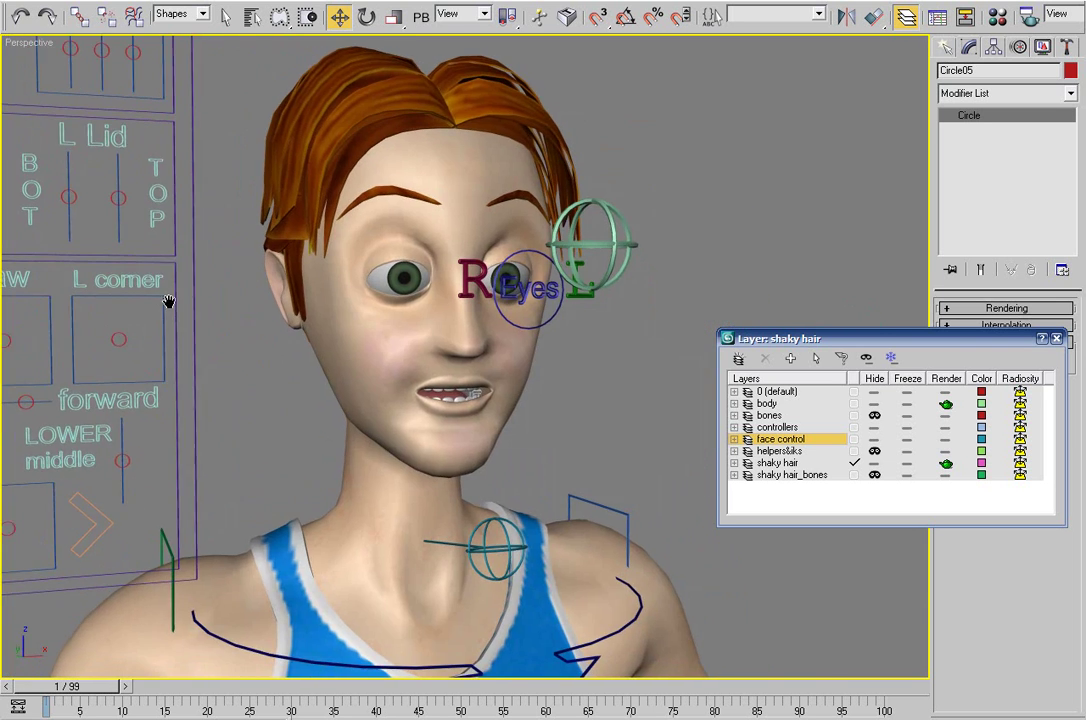
# - Try lowering the Pupil dilatation of the Eyes control, with the layer window moved below the face, and undo it
pyautogui.click(548, 310)
pyautogui.moveTo(916, 339); pyautogui.dragTo(792, 472)
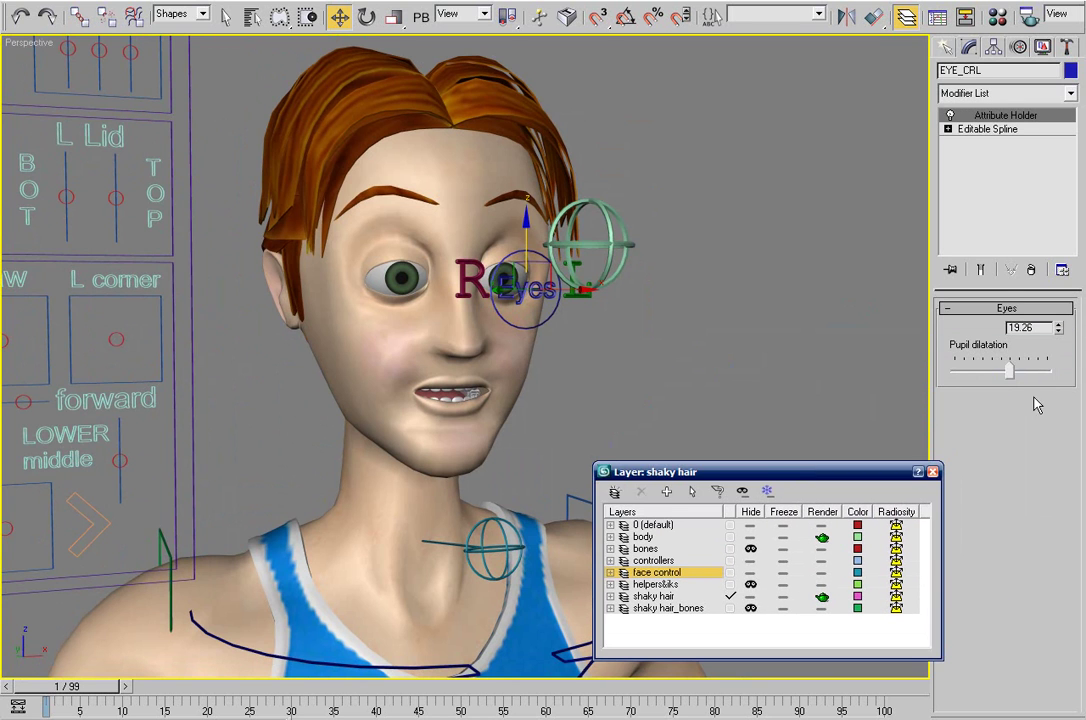
pyautogui.moveTo(1008, 375)
pyautogui.mouseDown()
pyautogui.moveTo(968, 377)
pyautogui.moveTo(1052, 379)
pyautogui.moveTo(991, 378)
pyautogui.mouseUp()
pyautogui.moveTo(497, 221); pyautogui.dragTo(633, 250, button='middle')
pyautogui.hotkey('ctrl', 'z')
# - Try moving the R eye target slightly upward and undo the move
pyautogui.click(625, 312)
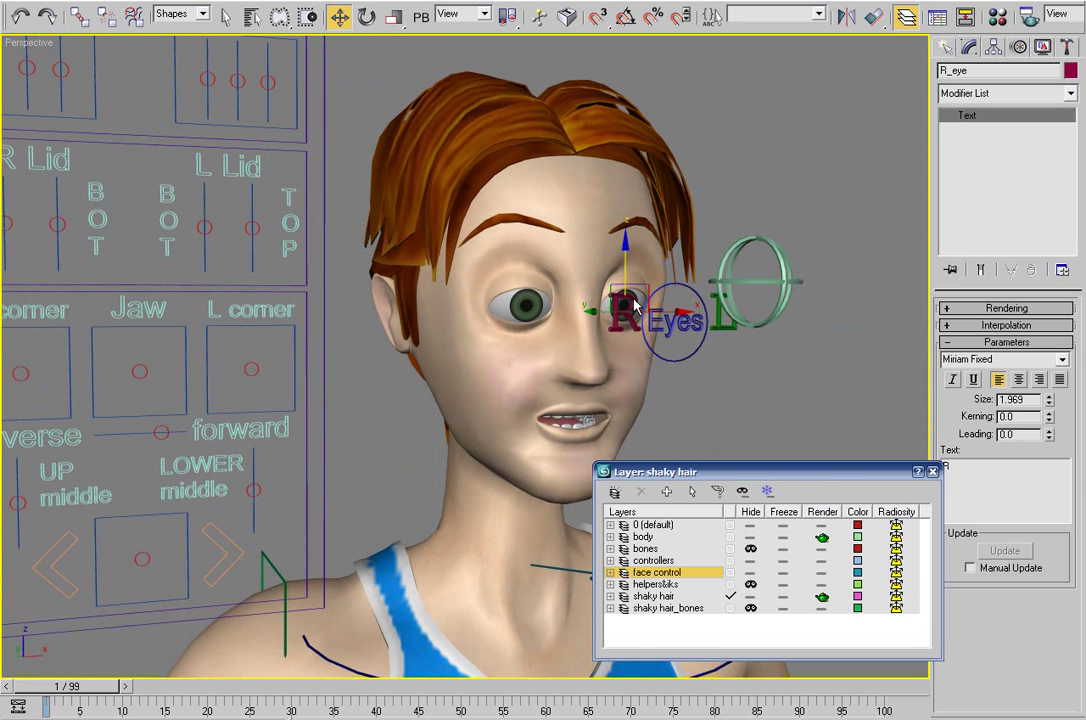
pyautogui.moveTo(642, 284)
pyautogui.mouseDown()
pyautogui.moveTo(593, 272)
pyautogui.moveTo(630, 257)
pyautogui.moveTo(648, 268)
pyautogui.mouseUp()
pyautogui.hotkey('ctrl', 'z')
# - Try raising the face panel's R corner control and check the mouth from another angle
pyautogui.moveTo(437, 302); pyautogui.dragTo(584, 282, button='middle')
pyautogui.keyDown('alt'); pyautogui.moveTo(331, 225); pyautogui.dragTo(299, 323, button='middle'); pyautogui.keyUp('alt')
pyautogui.click(243, 335)
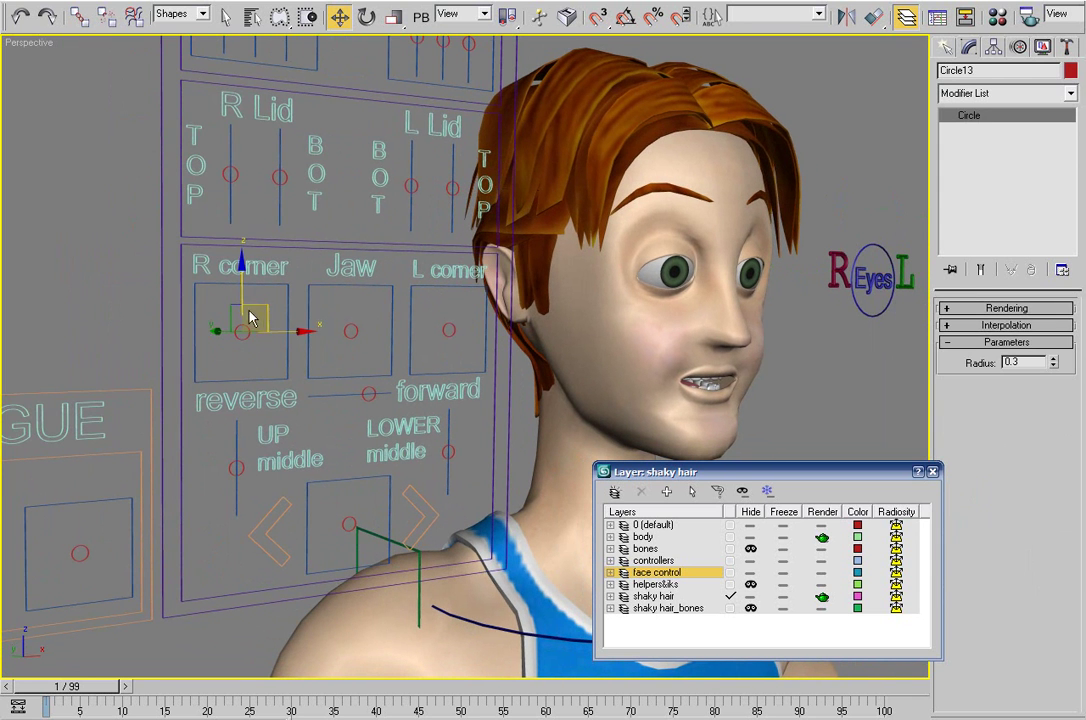
pyautogui.moveTo(239, 290); pyautogui.dragTo(241, 259)
pyautogui.keyDown('alt'); pyautogui.moveTo(366, 317); pyautogui.dragTo(362, 361, button='middle'); pyautogui.keyUp('alt')
# - Try lowering the control in the box between the two arrows on the face panel and undo it
pyautogui.click(203, 507)
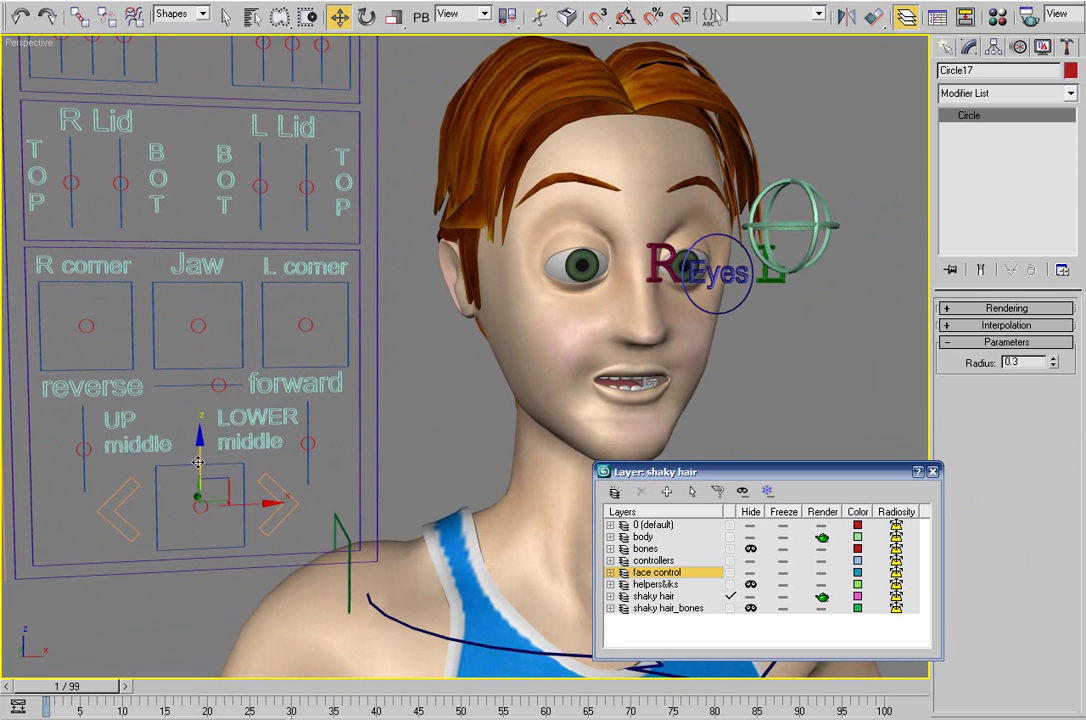
pyautogui.moveTo(199, 427)
pyautogui.mouseDown()
pyautogui.moveTo(199, 396)
pyautogui.moveTo(199, 432)
pyautogui.mouseUp()
pyautogui.moveTo(200, 504); pyautogui.dragTo(207, 567)
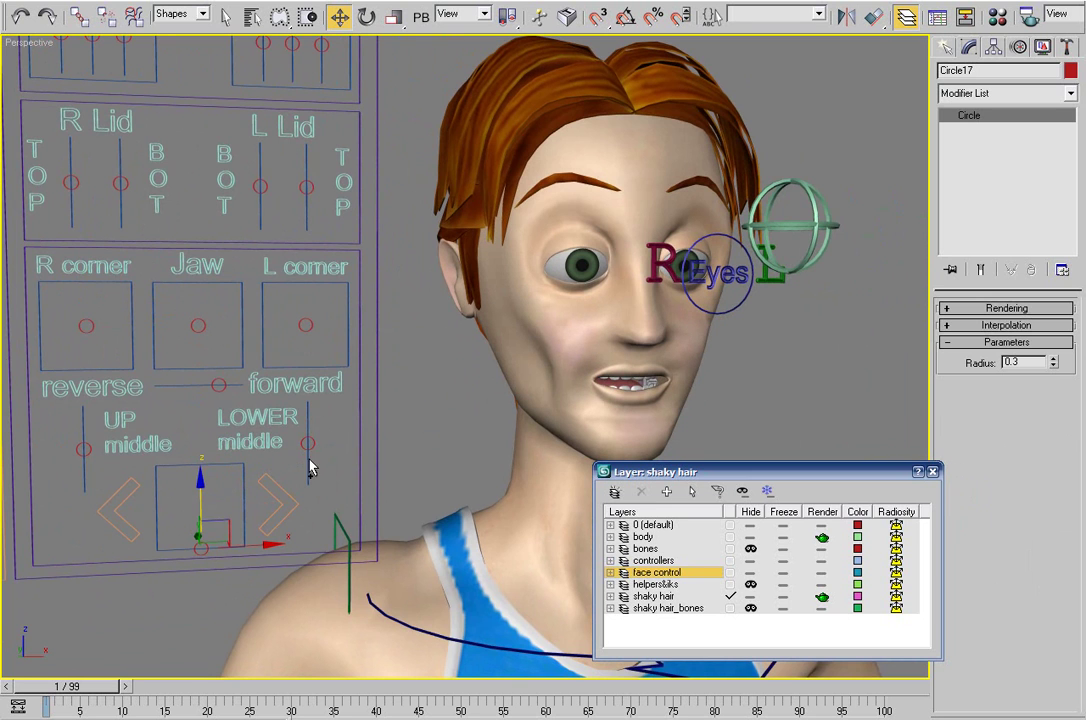
pyautogui.hotkey('ctrl', 'z')
# - Try lowering the LOWER middle lip control and raising the UP middle lip control, and undo these moves
pyautogui.click(312, 444)
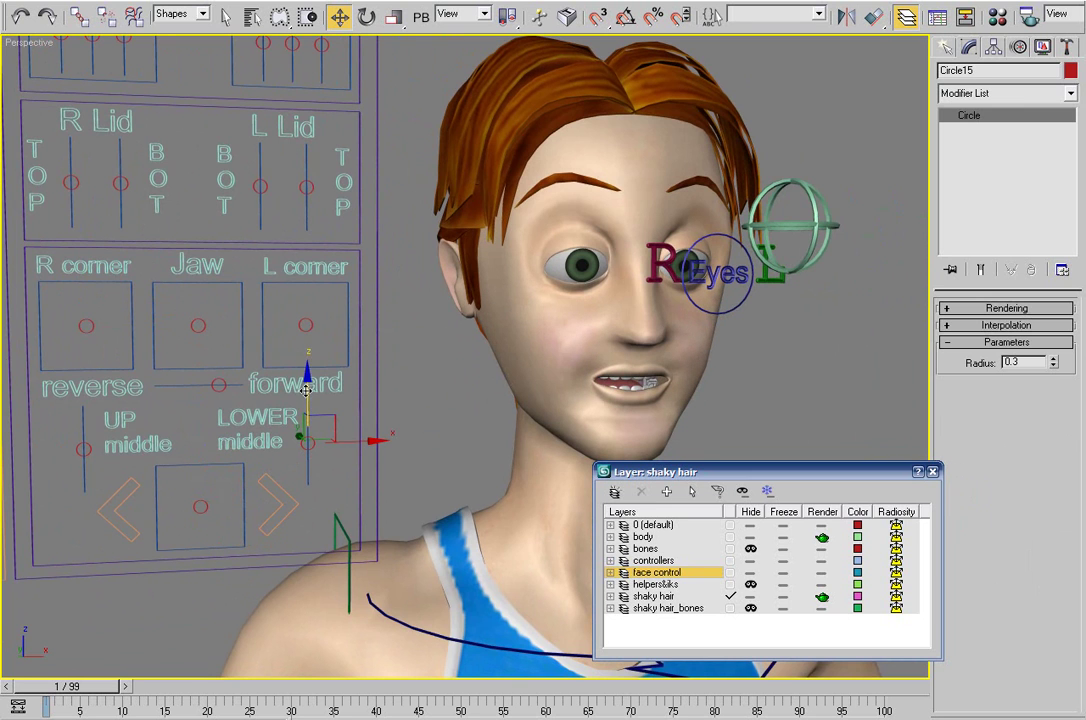
pyautogui.moveTo(306, 375); pyautogui.dragTo(305, 484)
pyautogui.click(88, 447)
pyautogui.moveTo(83, 373); pyautogui.dragTo(83, 325)
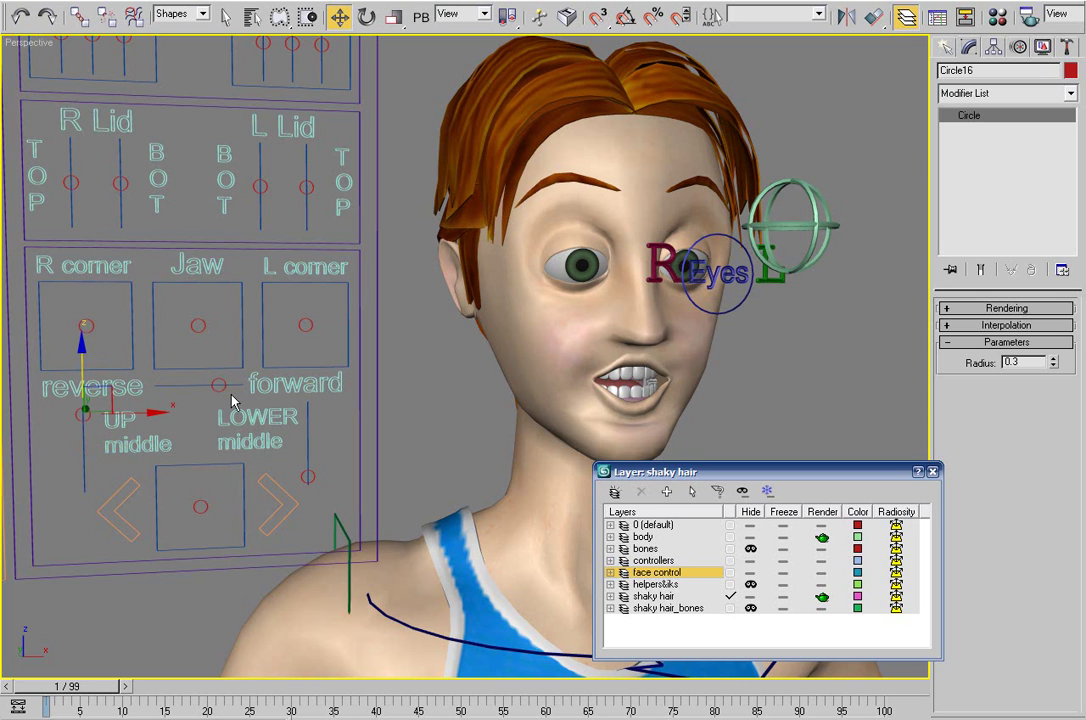
pyautogui.hotkey('ctrl', 'z')
pyautogui.hotkey('ctrl', 'z')
pyautogui.hotkey('ctrl', 'z')
pyautogui.moveTo(290, 457); pyautogui.dragTo(317, 404, button='middle')
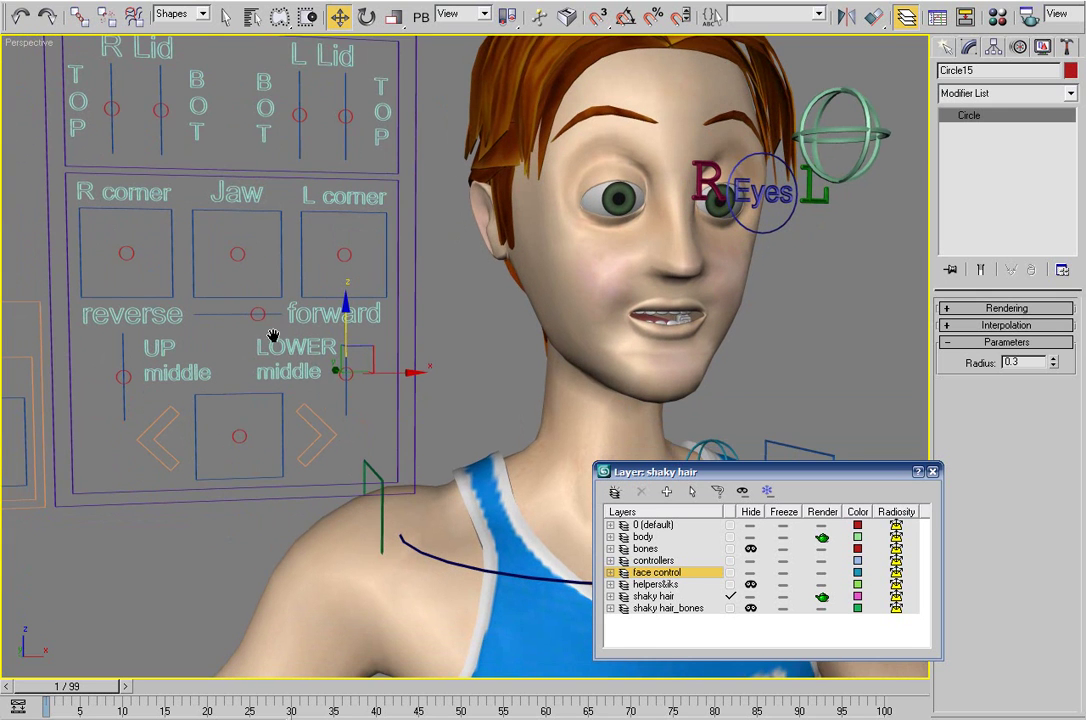
# - Move the face panel's Jaw control down to open the character's mouth
pyautogui.click(238, 257)
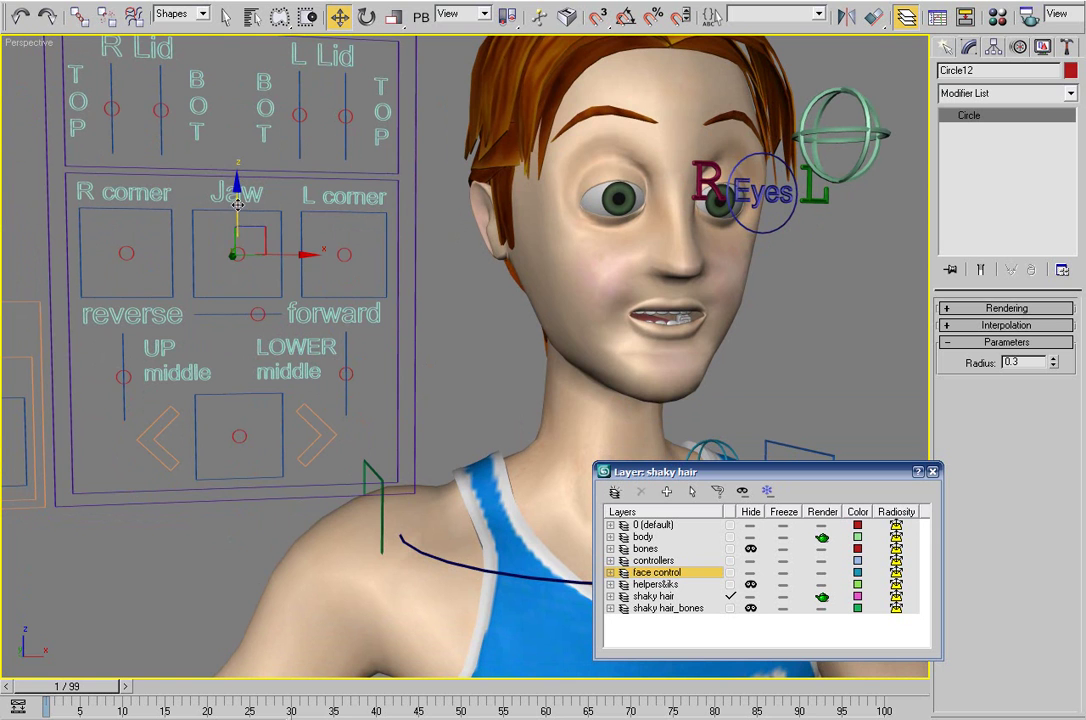
pyautogui.moveTo(237, 232); pyautogui.dragTo(238, 257)
pyautogui.moveTo(214, 289); pyautogui.dragTo(316, 281, button='middle')
# - Try shifting the control in the TONGUE panel's square box sideways, undo it, and raise the control slightly
pyautogui.scroll(-4, 193, 398)
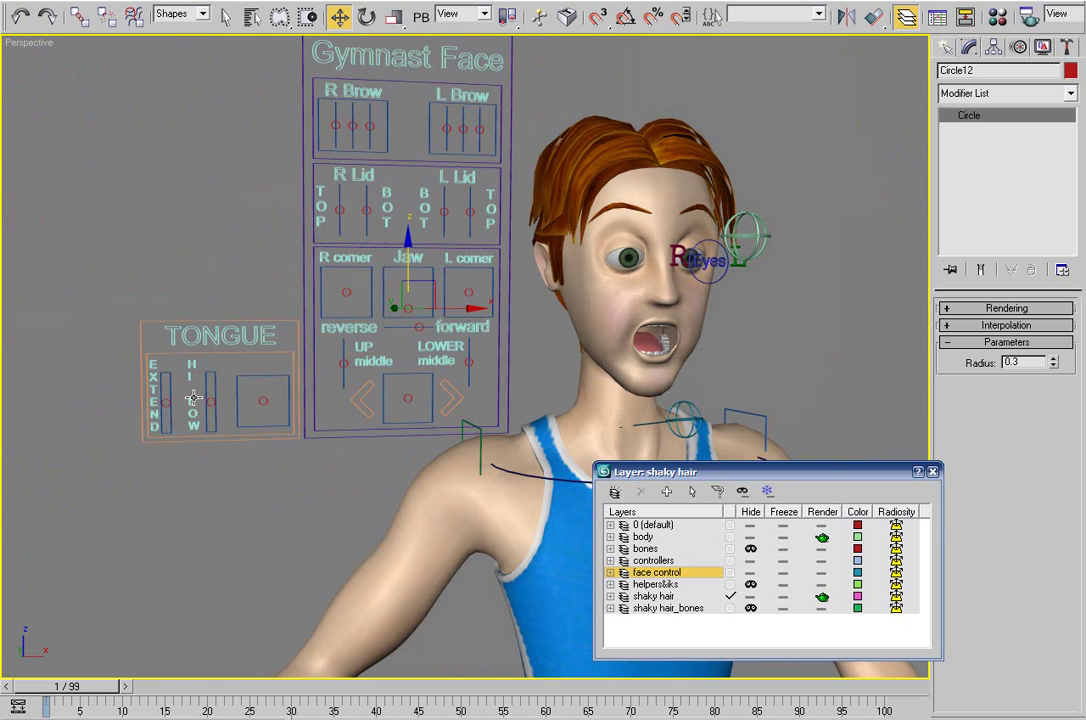
pyautogui.click(263, 404)
pyautogui.scroll(3, 265, 395)
pyautogui.moveTo(106, 431); pyautogui.dragTo(68, 422)
pyautogui.hotkey('ctrl', 'z')
pyautogui.moveTo(163, 452); pyautogui.dragTo(290, 424, button='middle')
pyautogui.moveTo(207, 379); pyautogui.dragTo(204, 368)
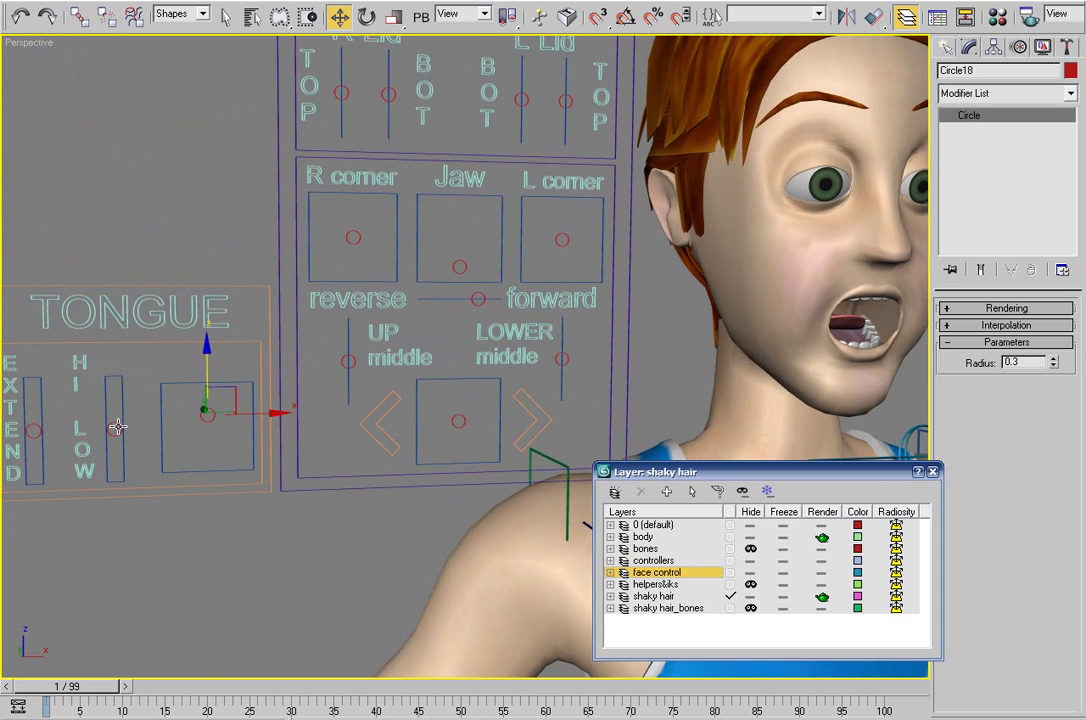
# - Try moving the HI LOW and EXTEND controls on the TONGUE panel and select the HI LOW control again
pyautogui.click(116, 426)
pyautogui.moveTo(113, 381)
pyautogui.mouseDown()
pyautogui.moveTo(113, 369)
pyautogui.moveTo(114, 390)
pyautogui.moveTo(113, 378)
pyautogui.mouseUp()
pyautogui.click(37, 428)
pyautogui.moveTo(35, 385)
pyautogui.mouseDown()
pyautogui.moveTo(35, 368)
pyautogui.moveTo(35, 385)
pyautogui.mouseUp()
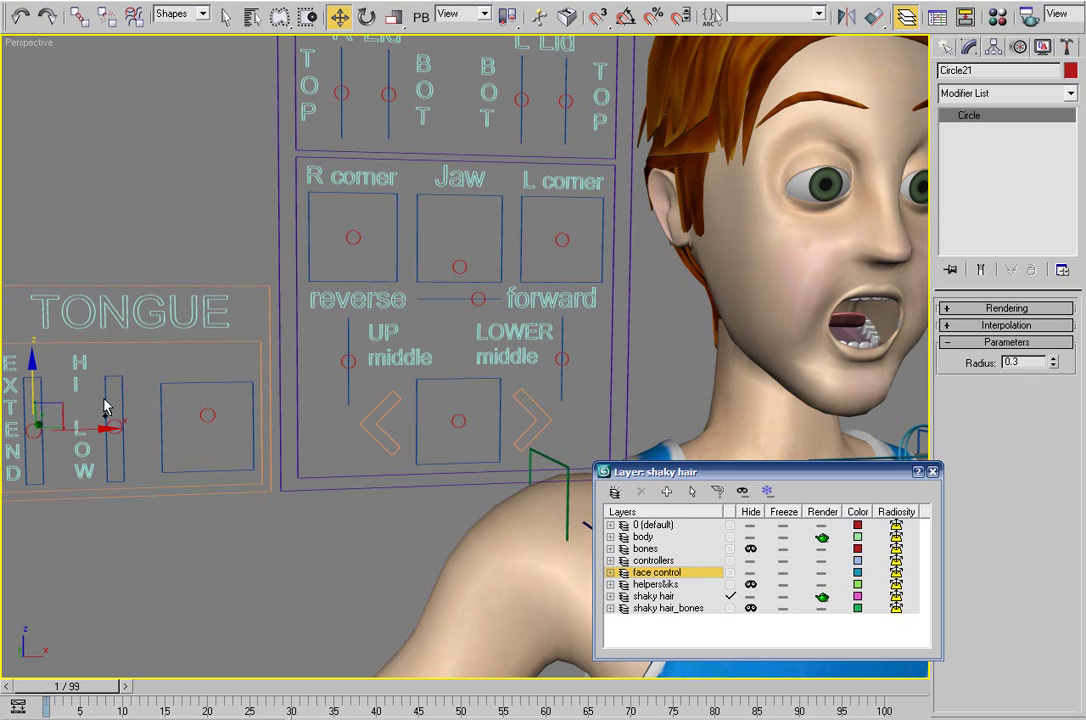
pyautogui.moveTo(225, 393); pyautogui.dragTo(184, 418, button='middle')
pyautogui.click(61, 452)
# - Select the mouth_jaw_cheeks outline on the Gymnast Face panel and hide the face control layer
pyautogui.moveTo(250, 388); pyautogui.dragTo(189, 427, button='middle')
pyautogui.scroll(-3, 126, 456)
pyautogui.moveTo(240, 468); pyautogui.dragTo(177, 385, button='middle')
pyautogui.scroll(-5, 232, 448)
pyautogui.moveTo(245, 462); pyautogui.dragTo(264, 441, button='middle')
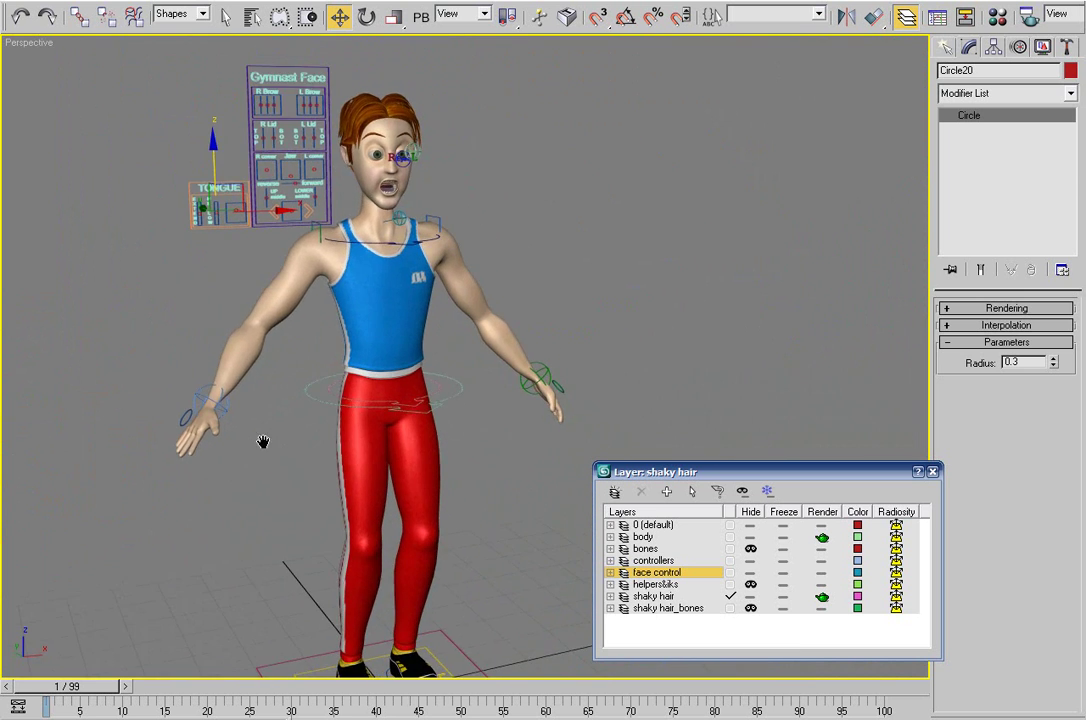
pyautogui.scroll(-3, 267, 444)
pyautogui.scroll(5, 223, 450)
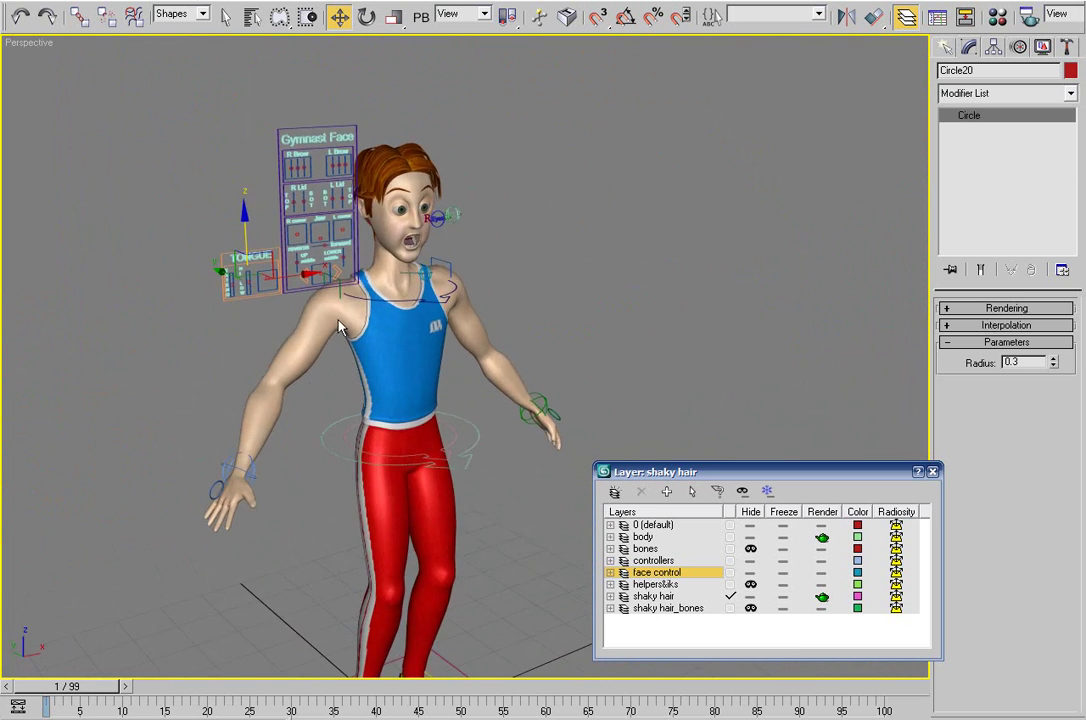
pyautogui.click(340, 288)
pyautogui.keyDown('alt'); pyautogui.moveTo(389, 261); pyautogui.dragTo(382, 322, button='middle'); pyautogui.keyUp('alt')
pyautogui.scroll(4, 382, 322)
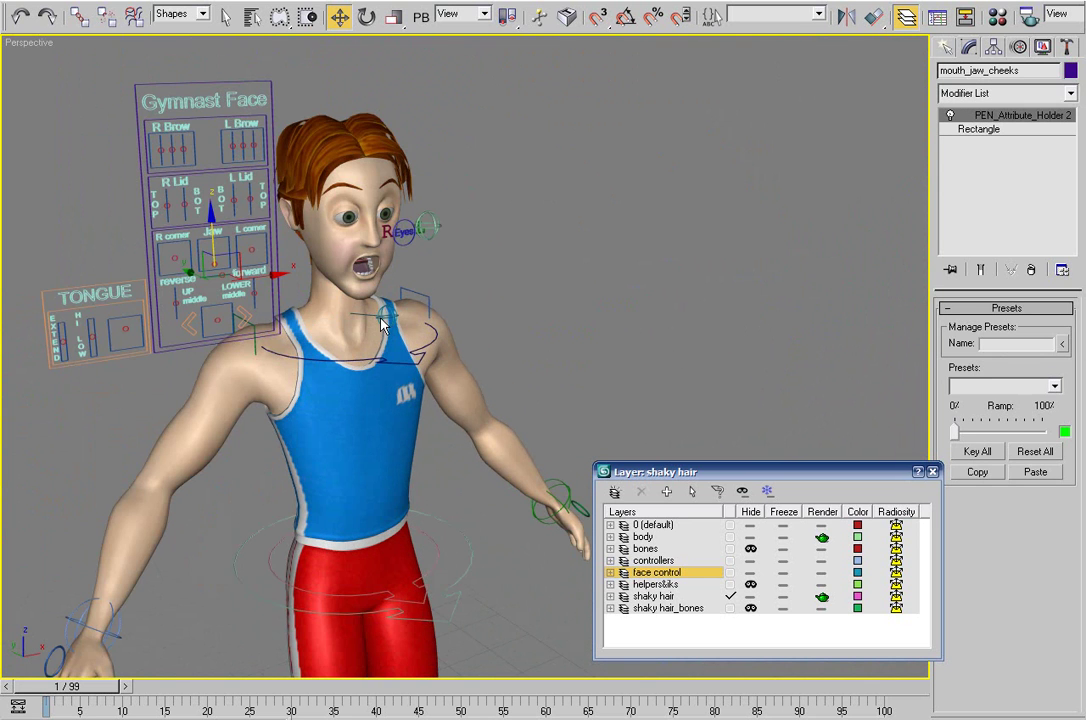
pyautogui.click(751, 575)
# - With the right shoulder control selected, hide the body layer and unhide the bones and helpers&iks layers
pyautogui.moveTo(260, 329); pyautogui.dragTo(302, 310, button='middle')
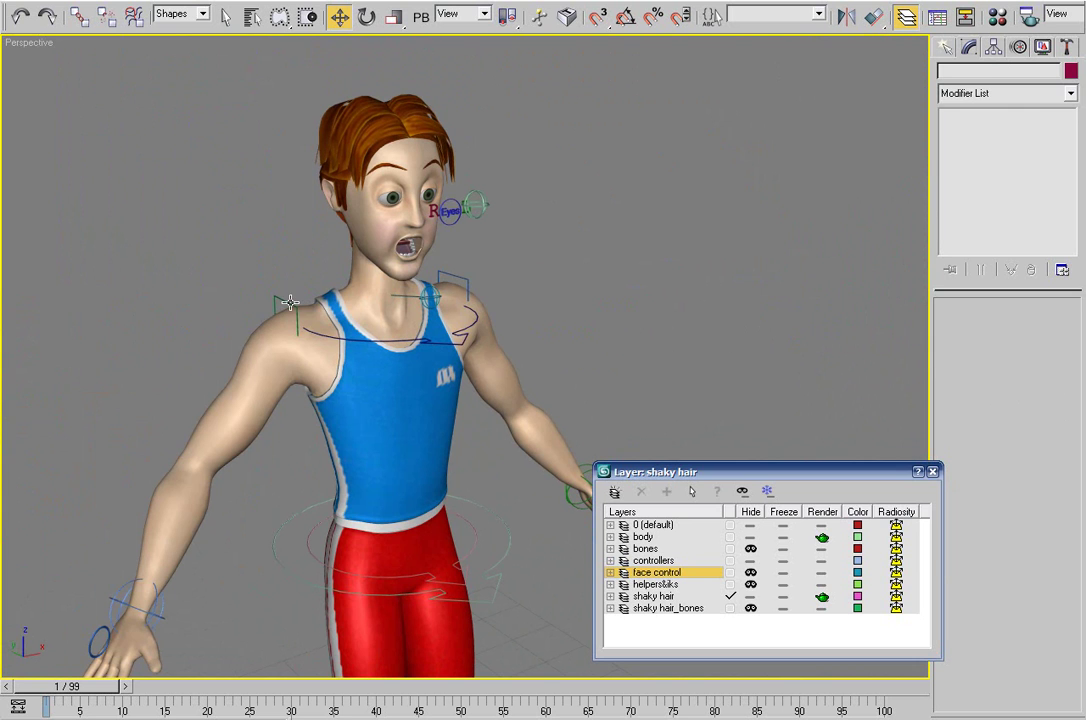
pyautogui.click(290, 302)
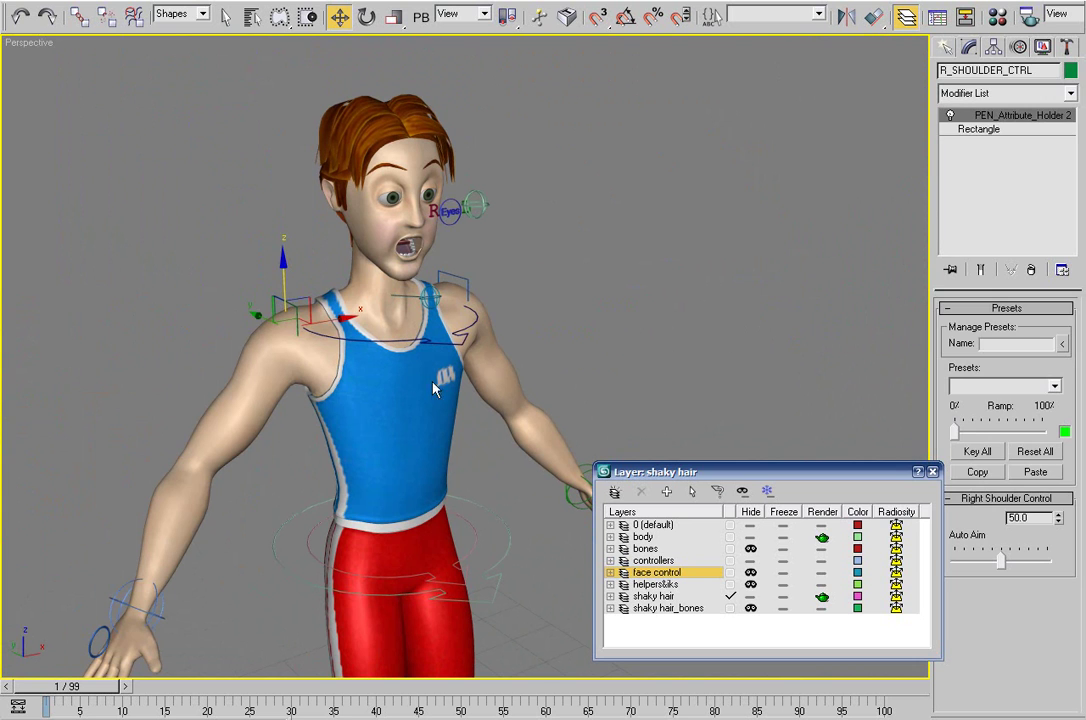
pyautogui.click(750, 537)
pyautogui.click(750, 549)
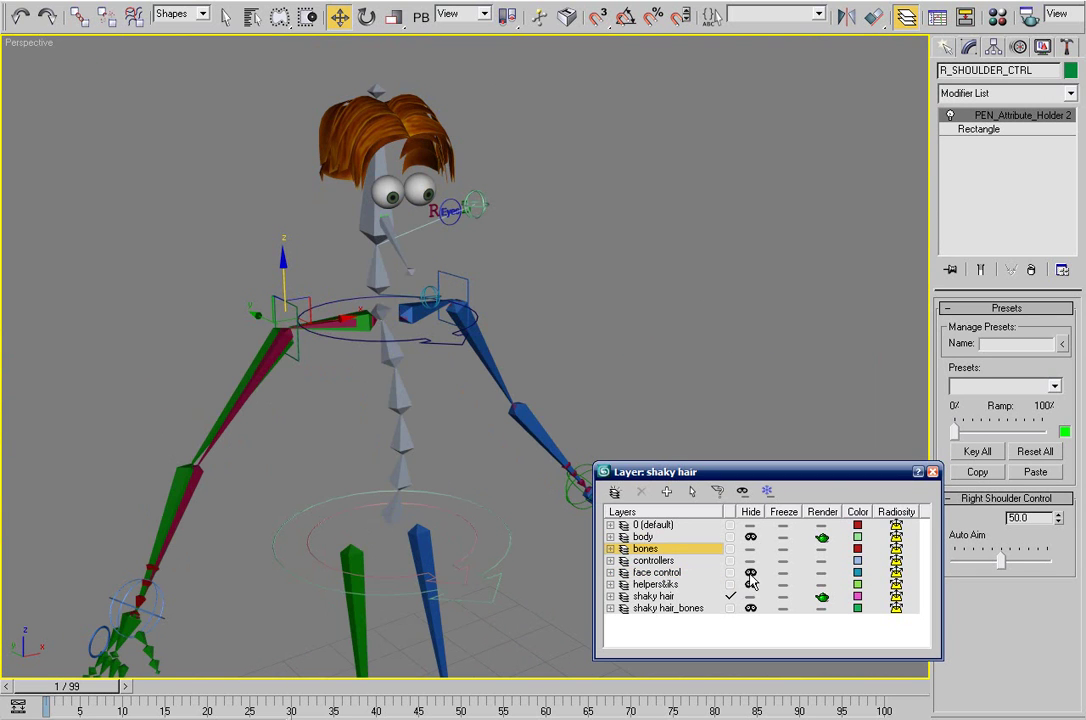
pyautogui.click(751, 584)
pyautogui.moveTo(424, 470); pyautogui.dragTo(512, 420, button='middle')
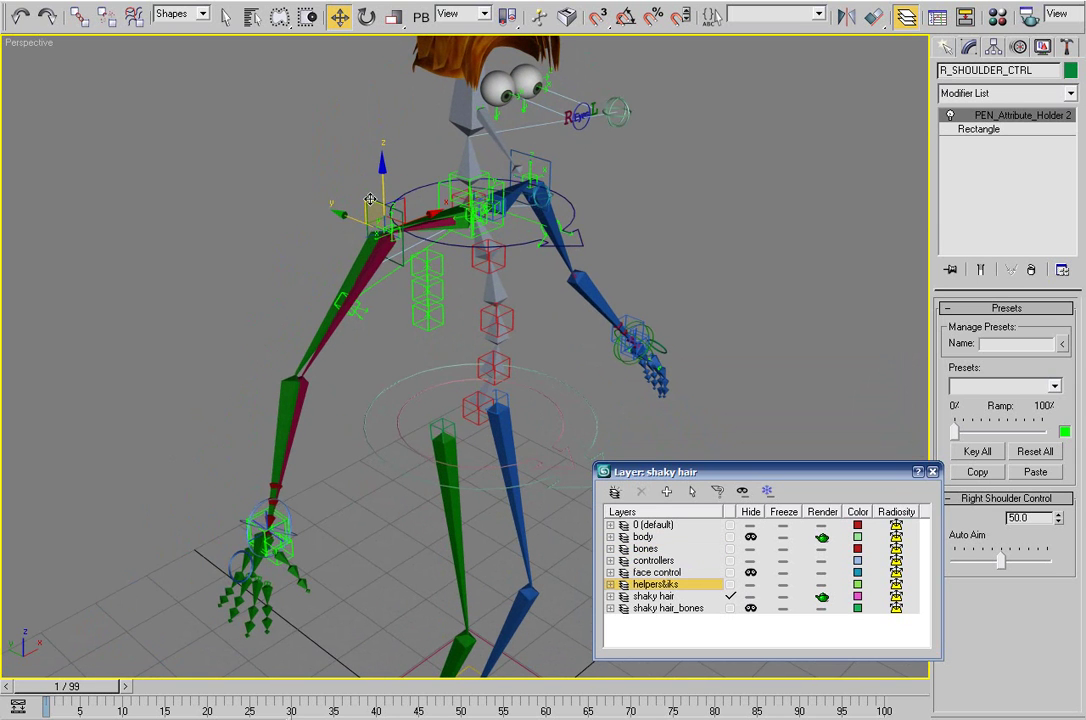
# - Move the right shoulder control toward the neck, set its Auto Aim to 33.94, and shift the control back outward
pyautogui.moveTo(375, 199); pyautogui.dragTo(401, 213)
pyautogui.moveTo(1001, 559); pyautogui.dragTo(985, 557)
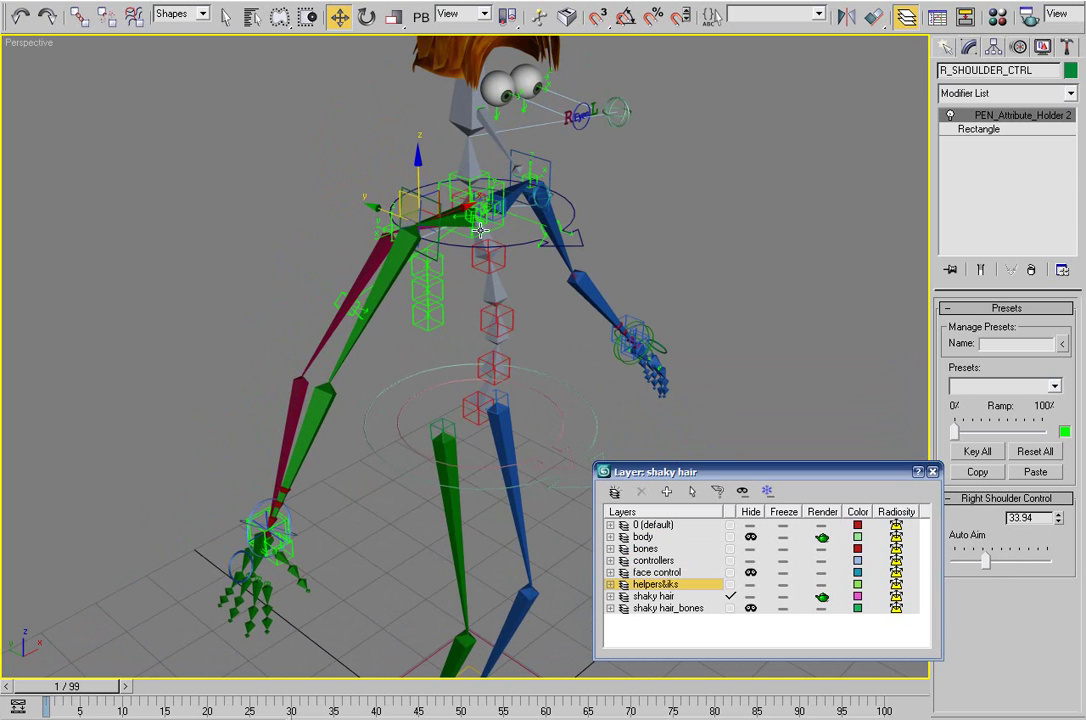
pyautogui.moveTo(409, 203)
pyautogui.mouseDown()
pyautogui.moveTo(393, 190)
pyautogui.moveTo(403, 213)
pyautogui.moveTo(382, 194)
pyautogui.moveTo(390, 213)
pyautogui.mouseUp()
# - Unhide the body layer, move the right shoulder control again, and set its Auto Aim to 0.0
pyautogui.click(750, 537)
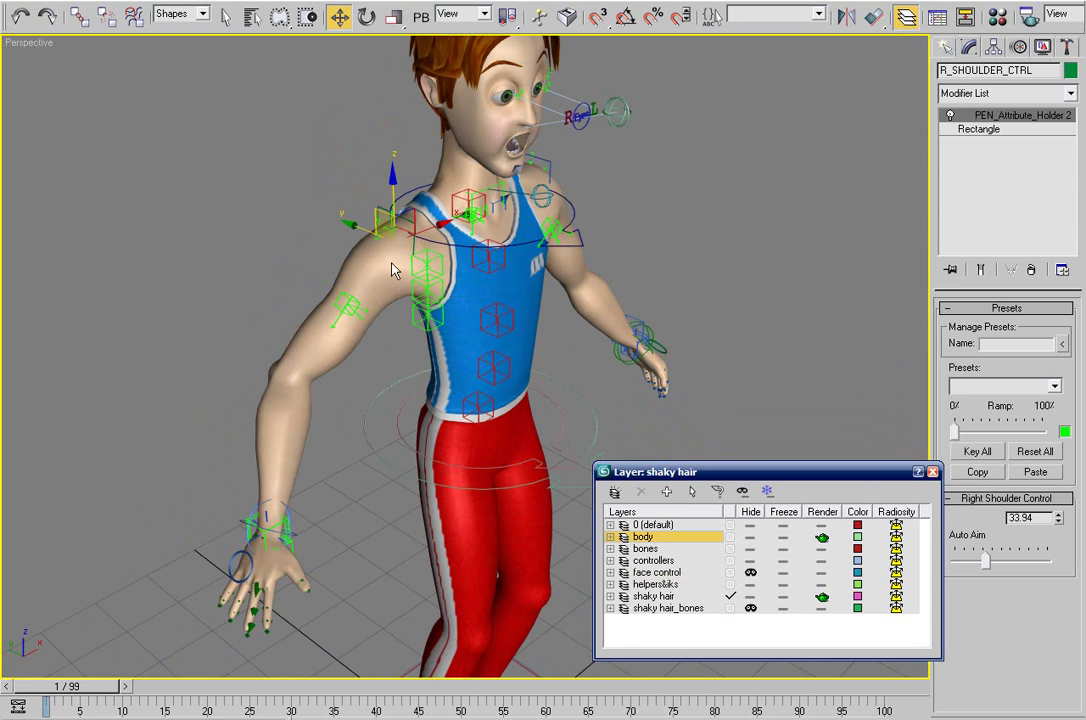
pyautogui.moveTo(385, 214)
pyautogui.mouseDown()
pyautogui.moveTo(364, 237)
pyautogui.moveTo(415, 250)
pyautogui.mouseUp()
pyautogui.moveTo(985, 562); pyautogui.dragTo(921, 568)
pyautogui.moveTo(620, 392); pyautogui.dragTo(511, 492, button='middle')
pyautogui.keyDown('alt'); pyautogui.moveTo(466, 404); pyautogui.dragTo(505, 399, button='middle'); pyautogui.keyUp('alt')
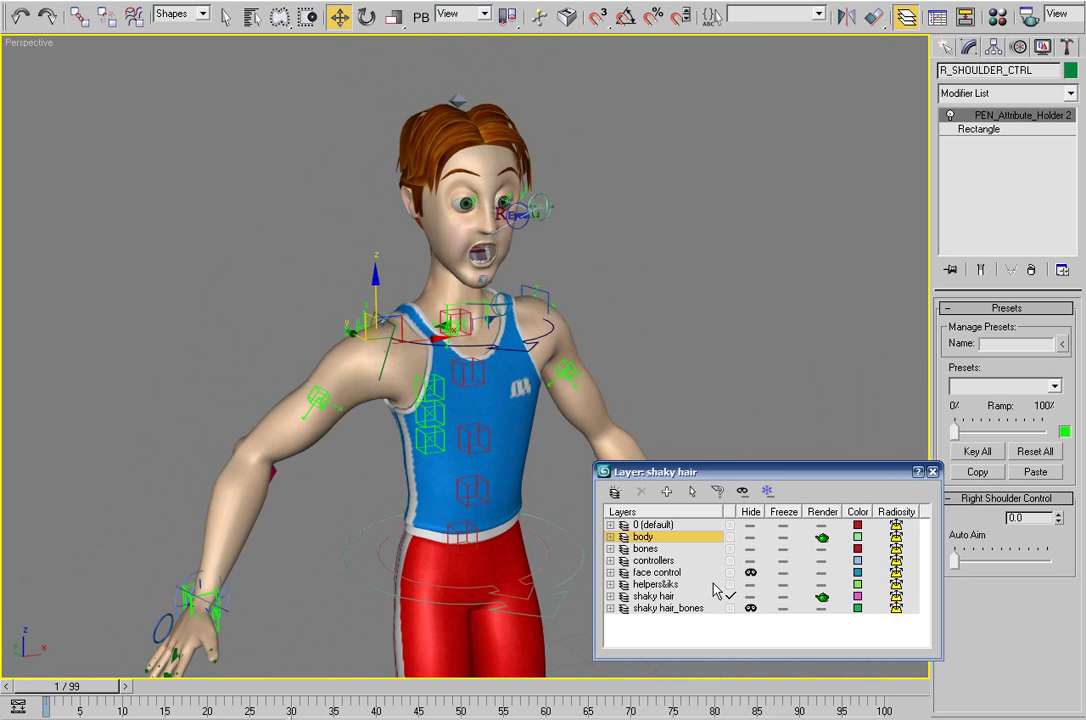
# - Hide the bones and helpers&iks layers, briefly toggling the controllers and body layers off and back on
pyautogui.click(750, 549)
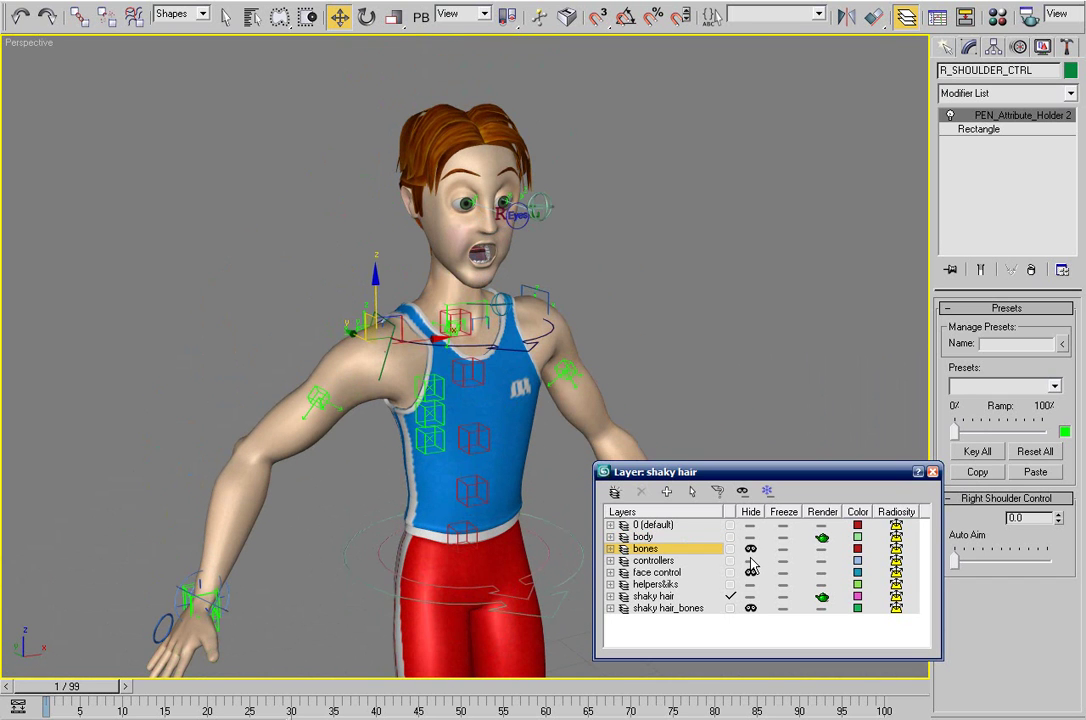
pyautogui.click(751, 562)
pyautogui.click(751, 561)
pyautogui.click(751, 538)
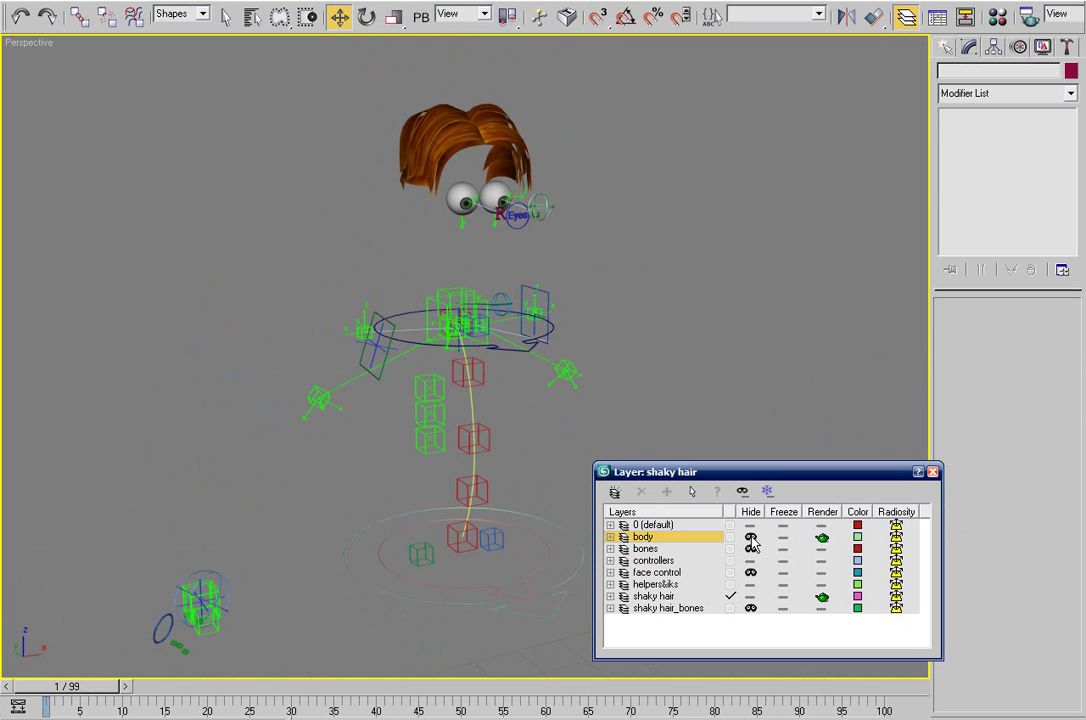
pyautogui.click(751, 539)
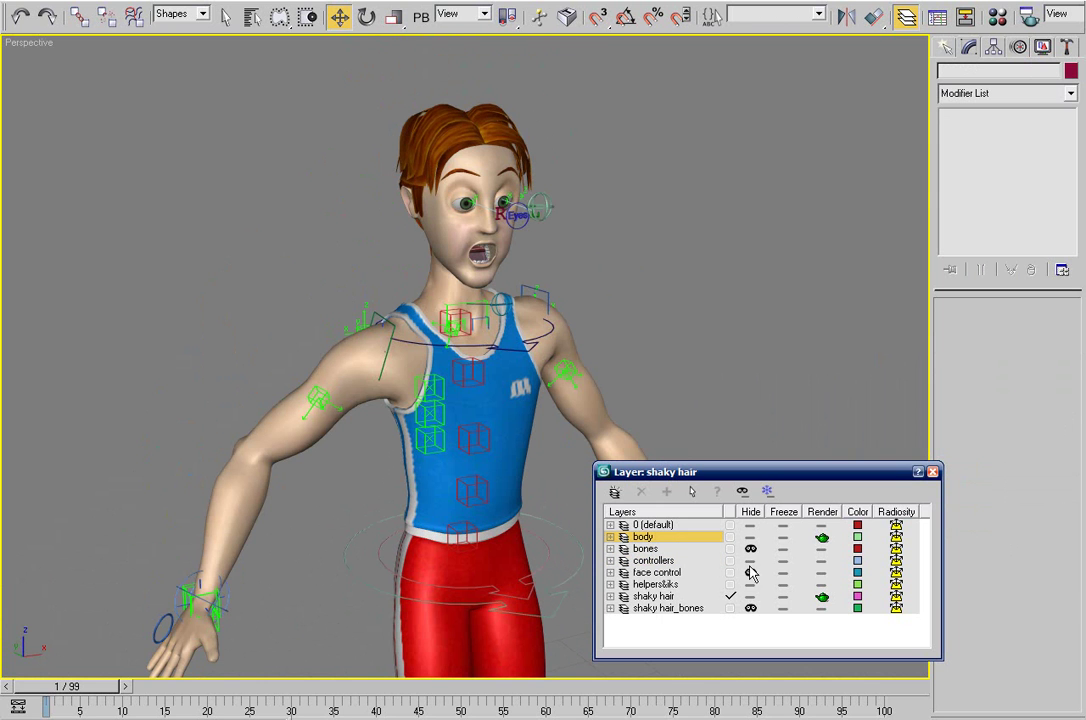
pyautogui.click(751, 584)
# - Examine the gymnast's face, shoulders and upper body with the remaining rig controls from several angles and distances
pyautogui.keyDown('alt'); pyautogui.moveTo(440, 380); pyautogui.dragTo(452, 296, button='middle'); pyautogui.keyUp('alt')
pyautogui.scroll(-3, 452, 296)
pyautogui.keyDown('alt'); pyautogui.moveTo(482, 339); pyautogui.dragTo(337, 360, button='middle'); pyautogui.keyUp('alt')
pyautogui.moveTo(429, 352); pyautogui.dragTo(471, 338, button='middle')
pyautogui.scroll(5, 398, 430)
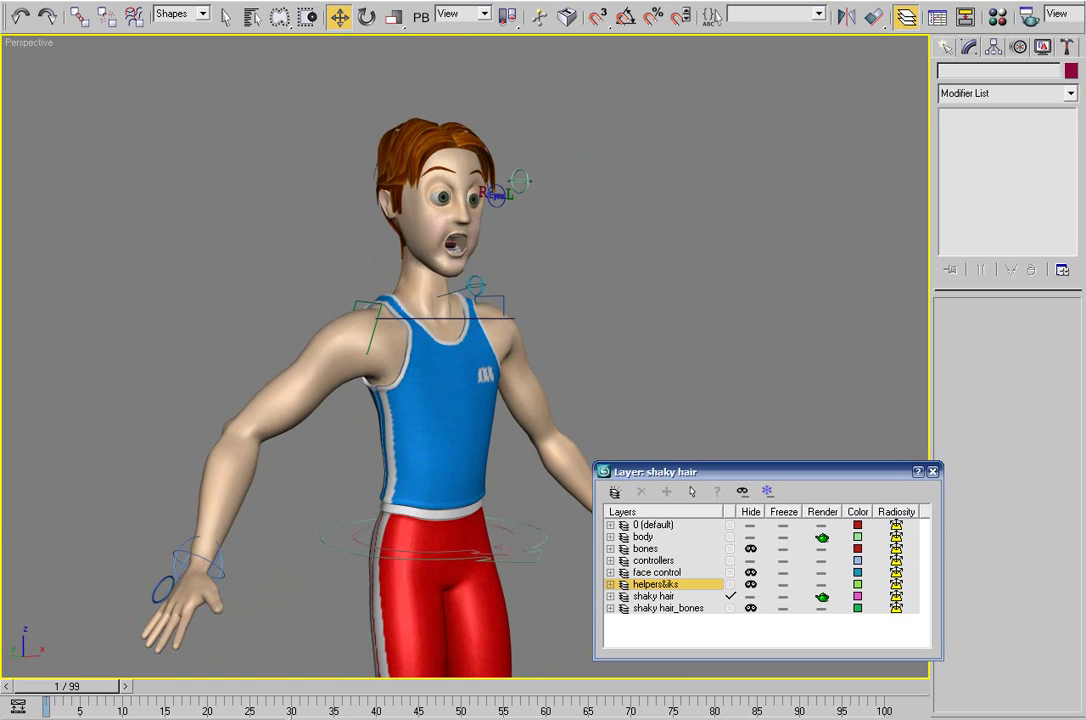
pyautogui.scroll(3, 410, 530)
pyautogui.moveTo(412, 540)
pyautogui.mouseDown(button='middle')
pyautogui.moveTo(407, 461)
pyautogui.moveTo(412, 532)
pyautogui.mouseUp(button='middle')
pyautogui.keyDown('alt'); pyautogui.moveTo(460, 447); pyautogui.dragTo(347, 580, button='middle'); pyautogui.keyUp('alt')
pyautogui.scroll(3, 345, 592)
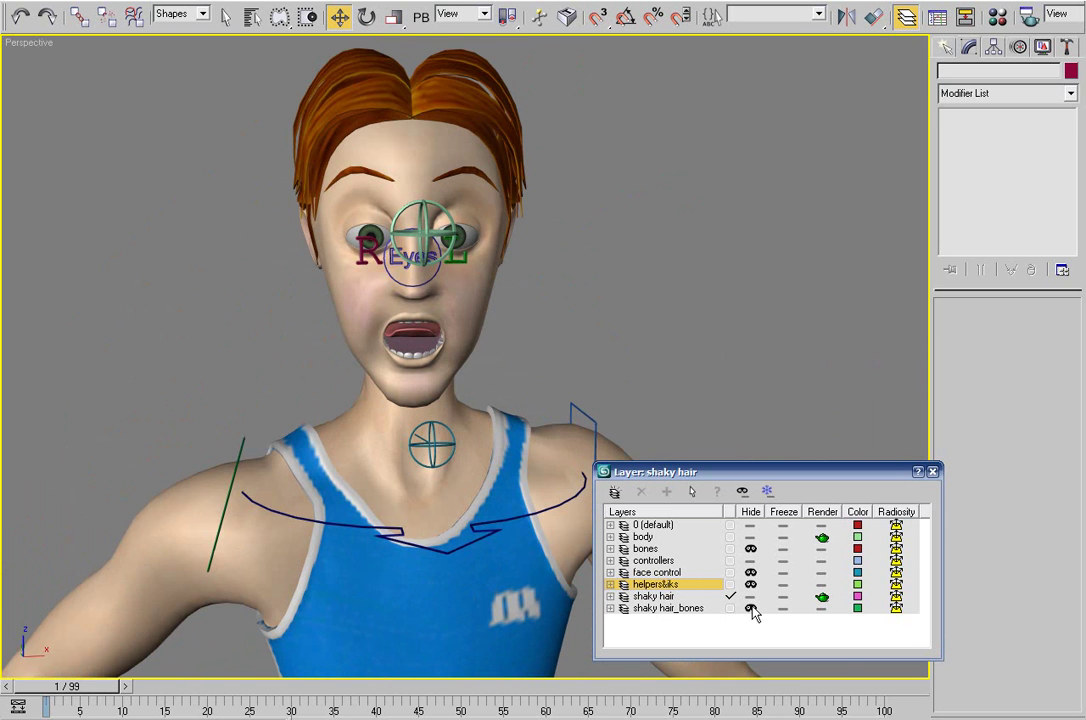
pyautogui.scroll(-5, 498, 468)
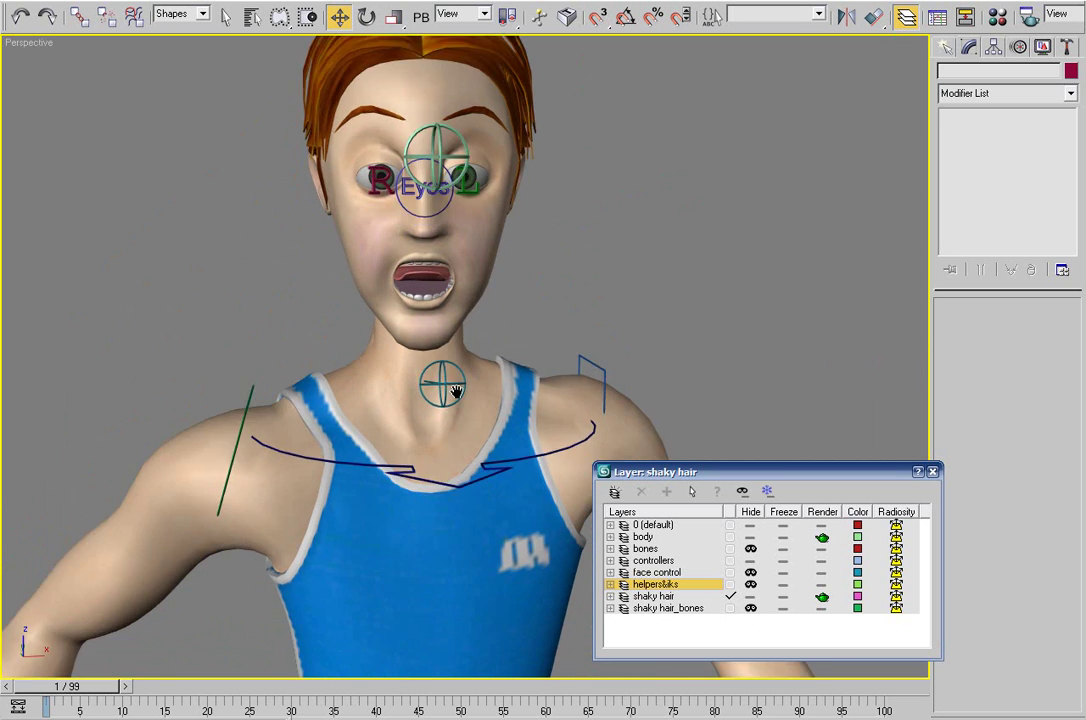
pyautogui.scroll(4, 478, 364)
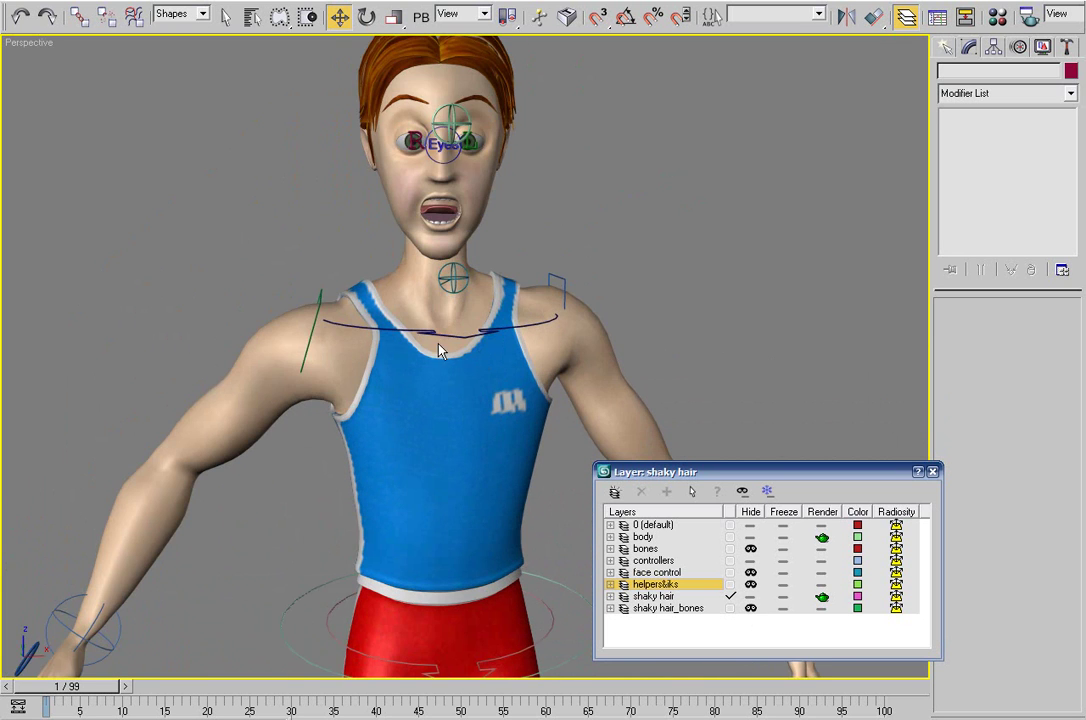